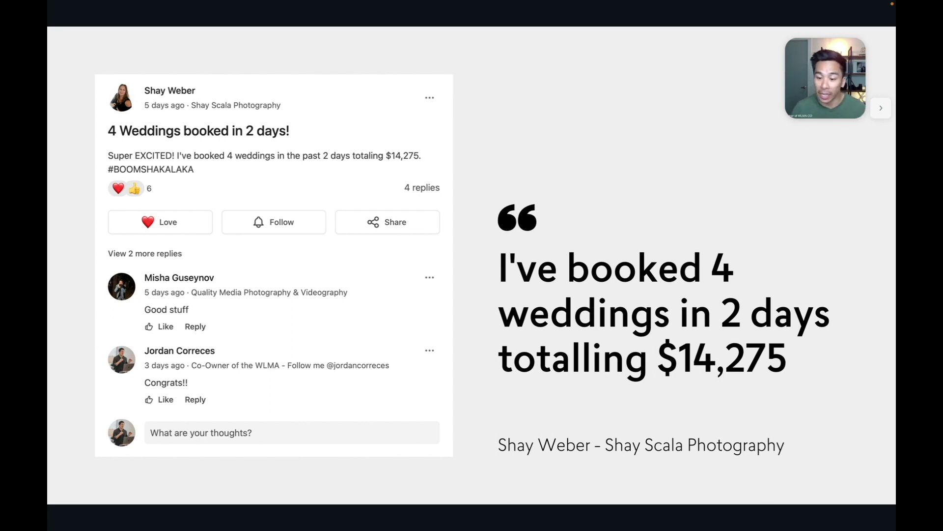
Step: Advance the slideshow past the testimonial slide to the slide about ad targeting
{"action": "key", "text": "Right"}
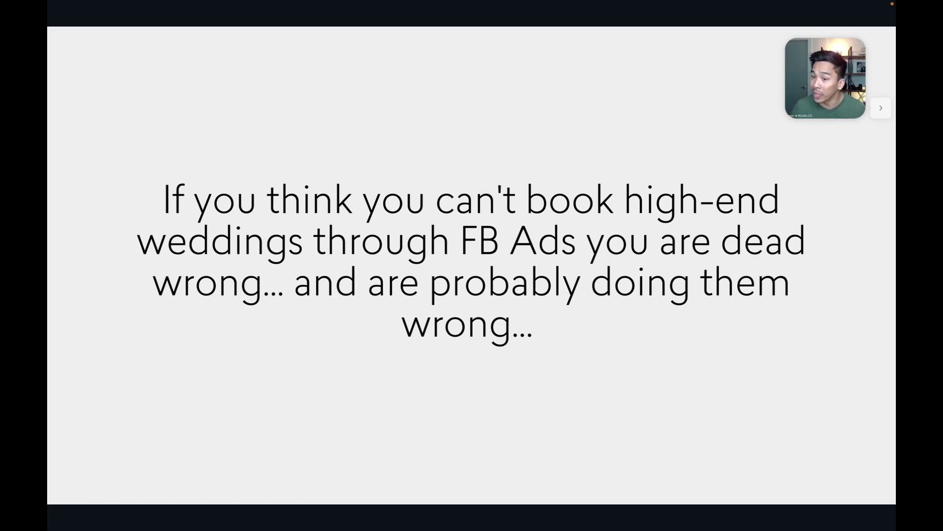
{"action": "key", "text": "Right"}
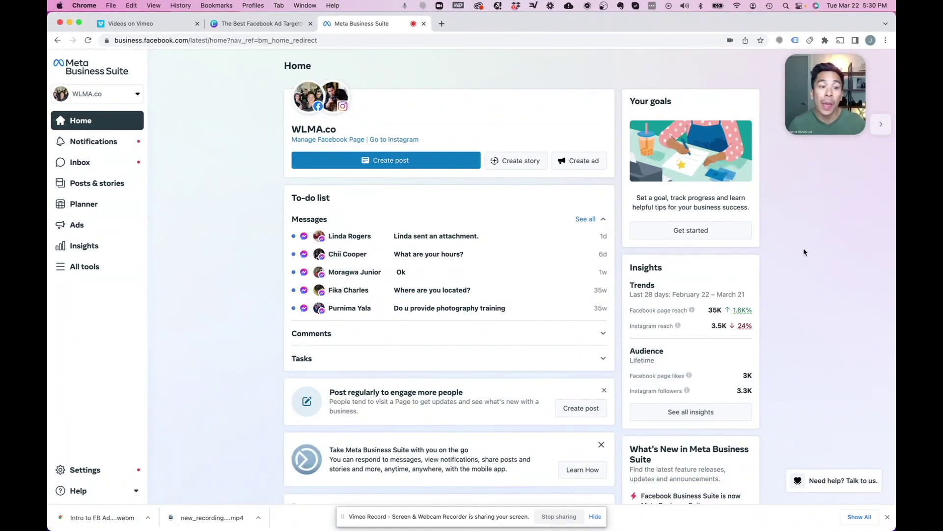
Step: Load the Meta Business Suite home page at business.facebook.com
{"action": "left_click", "coordinate": [225, 41]}
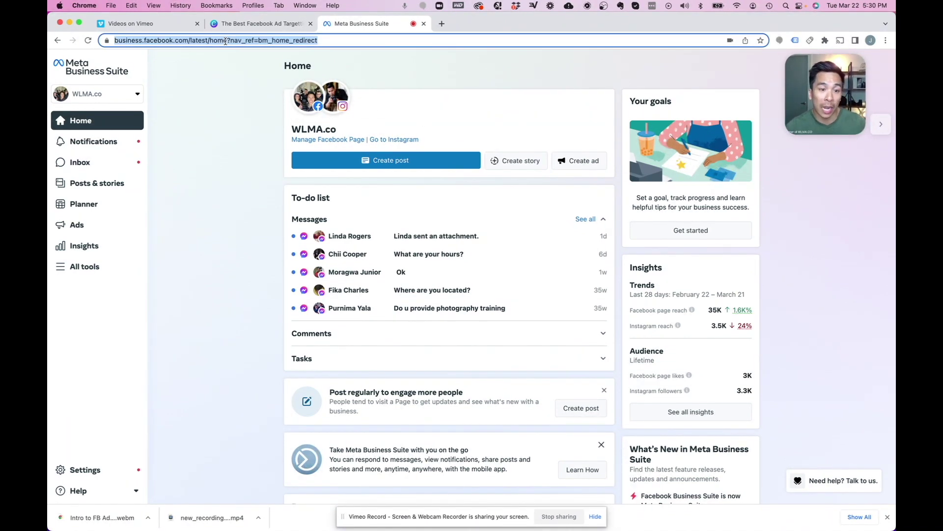
{"action": "type", "text": "business.faceb"}
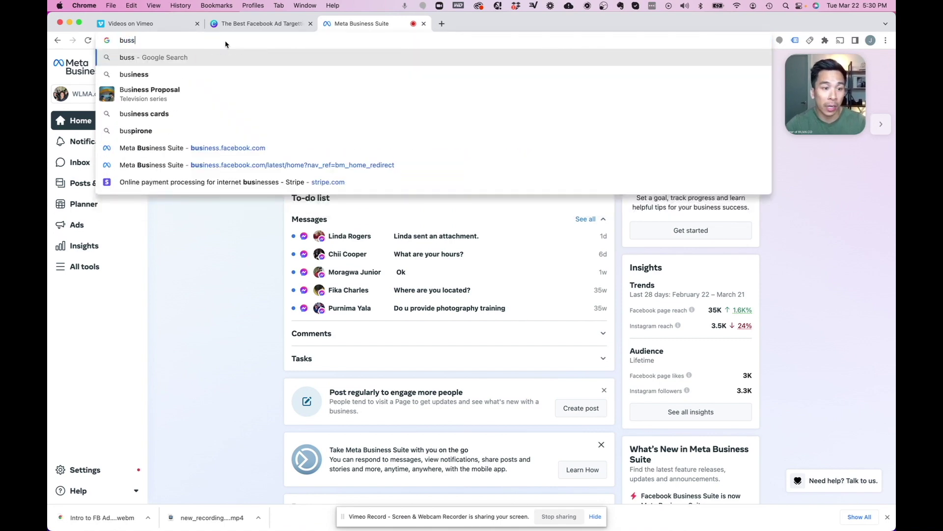
{"action": "type", "text": "ook.com"}
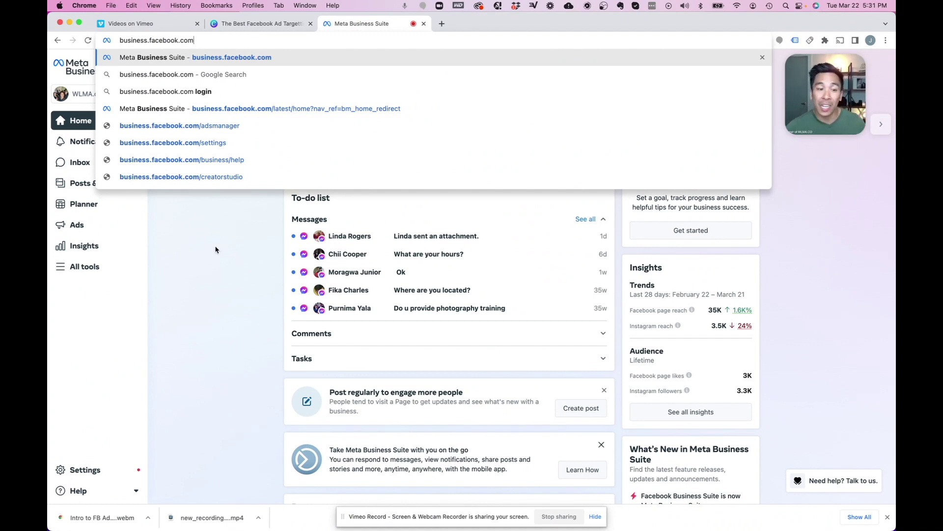
{"action": "key", "text": "Return"}
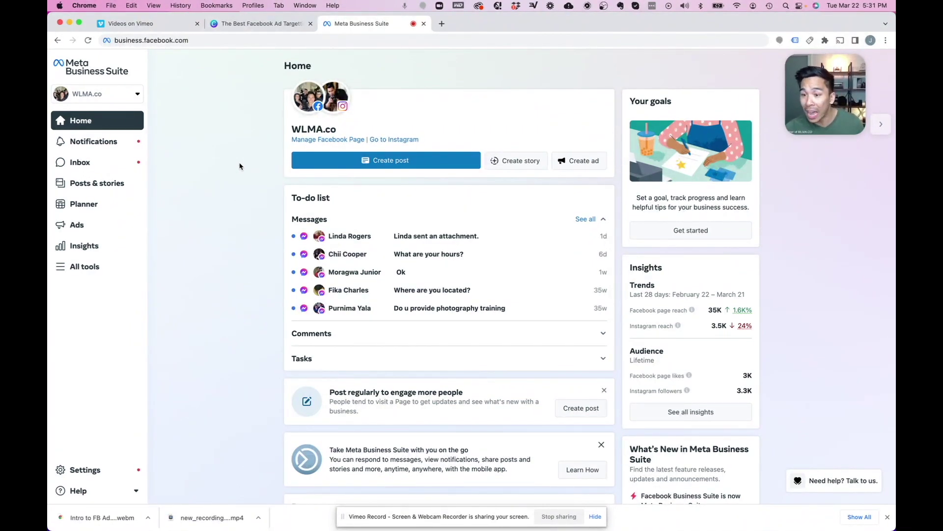
Step: Open Ads Manager for the ad account from the All tools list
{"action": "left_click", "coordinate": [82, 268]}
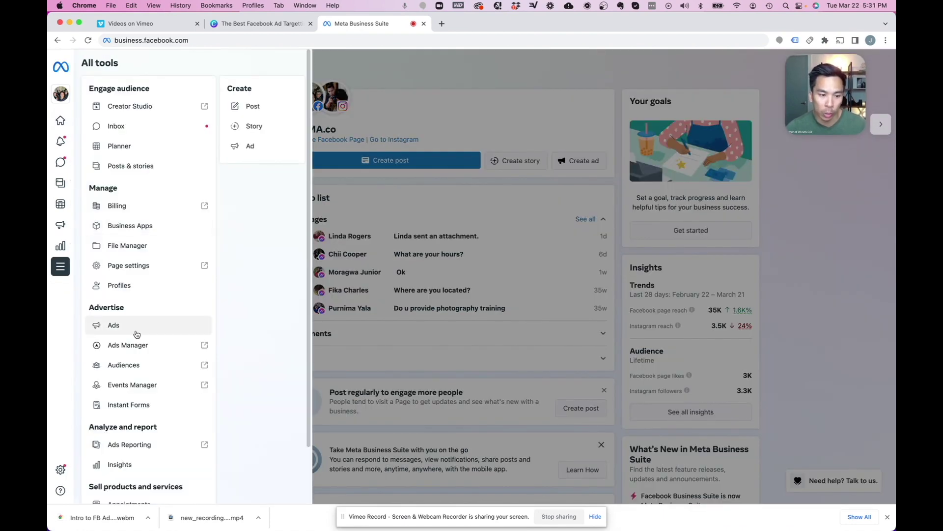
{"action": "scroll", "coordinate": [135, 333], "scroll_direction": "down", "scroll_amount": 2}
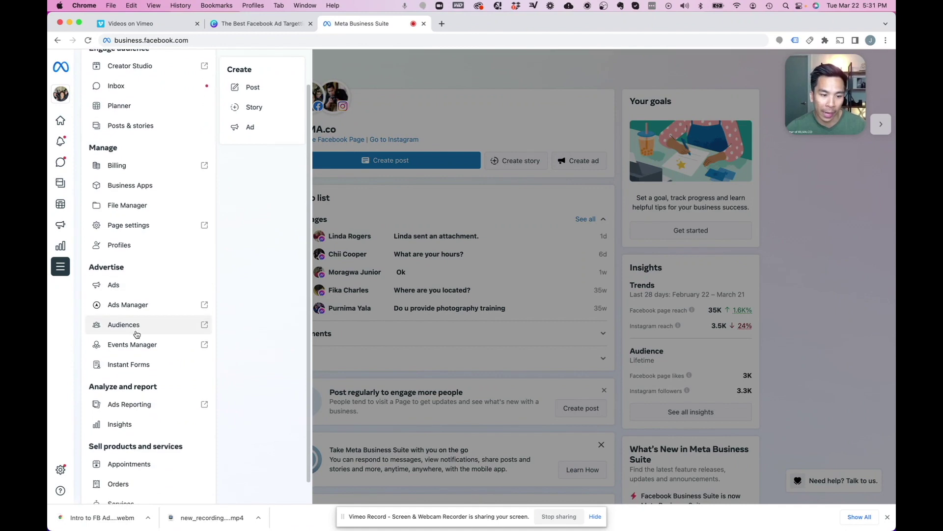
{"action": "left_click", "coordinate": [132, 306]}
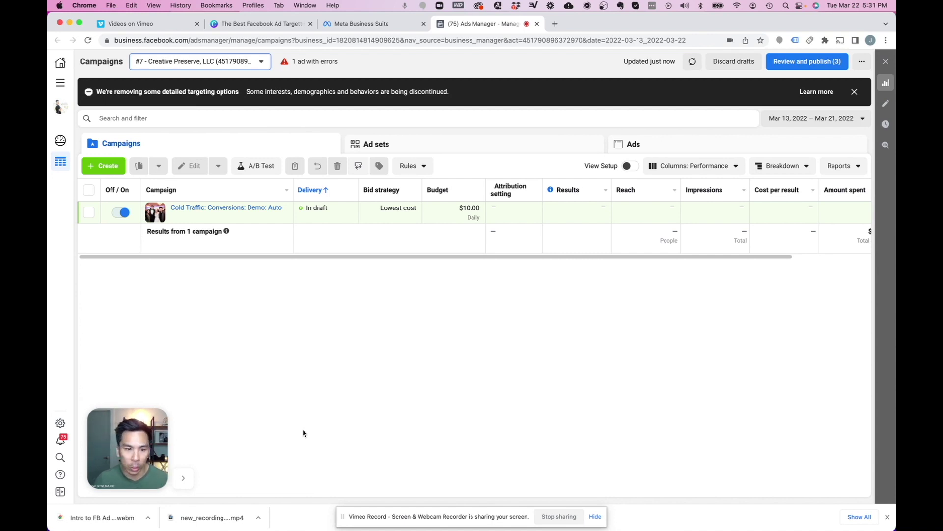
Step: Delete the draft Cold Traffic: Conversions: Demo: Auto campaign and confirm no ad sets or ads remain
{"action": "left_click", "coordinate": [89, 213]}
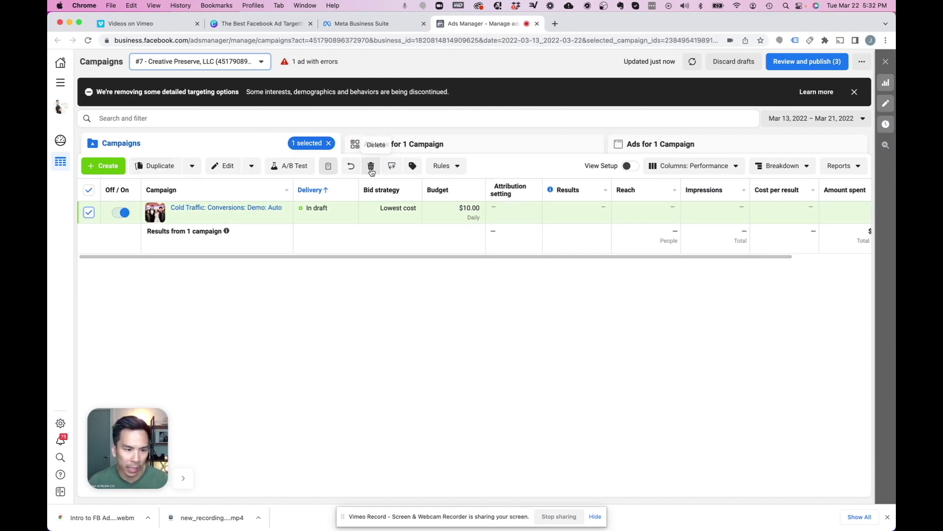
{"action": "left_click", "coordinate": [371, 167]}
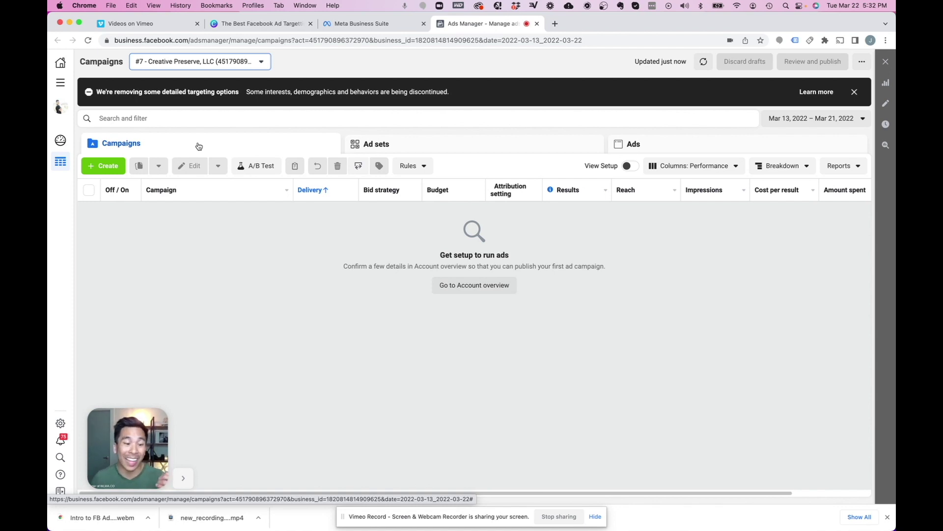
{"action": "left_click", "coordinate": [411, 147]}
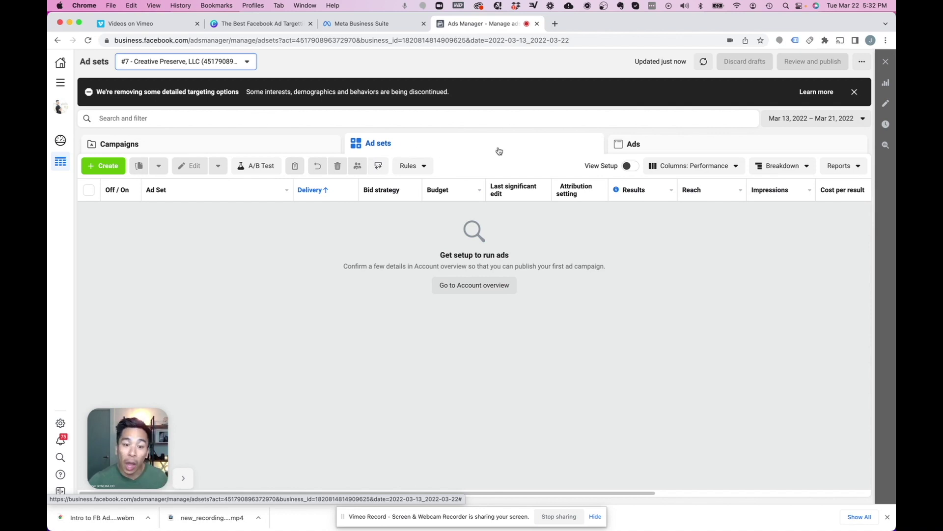
{"action": "left_click", "coordinate": [649, 145]}
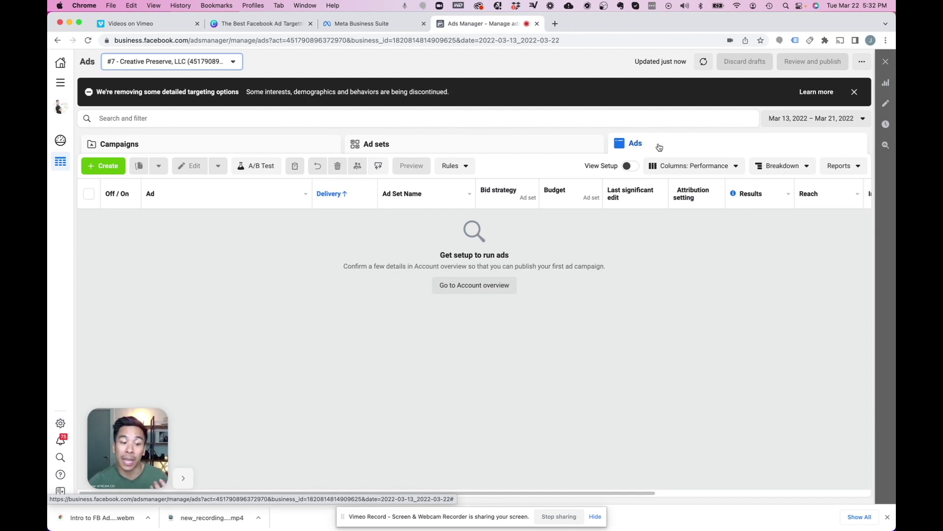
{"action": "left_click", "coordinate": [211, 149]}
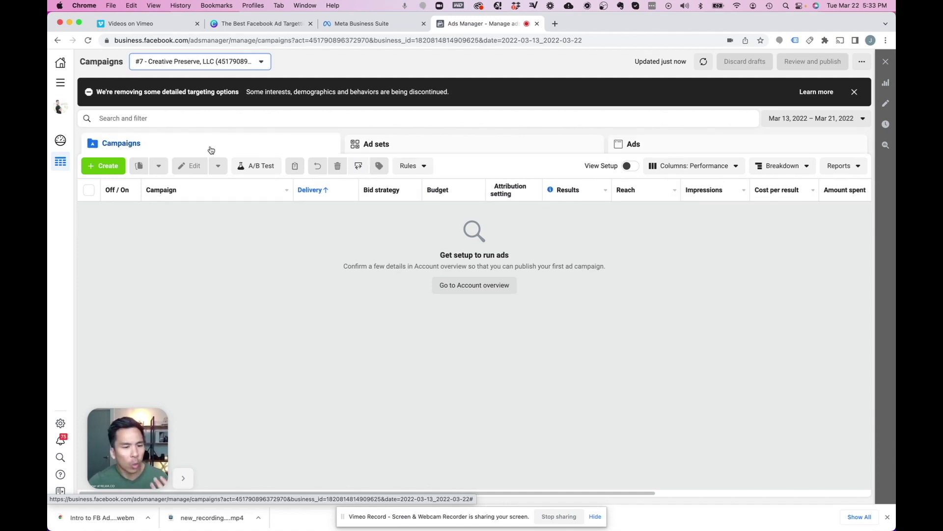
Step: Create a new campaign with the Traffic objective
{"action": "left_click", "coordinate": [109, 167]}
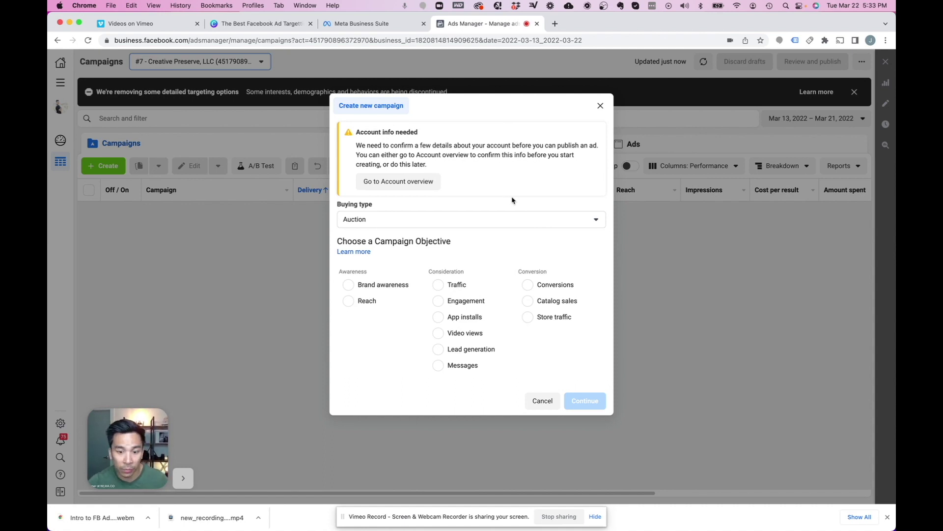
{"action": "left_click", "coordinate": [439, 285]}
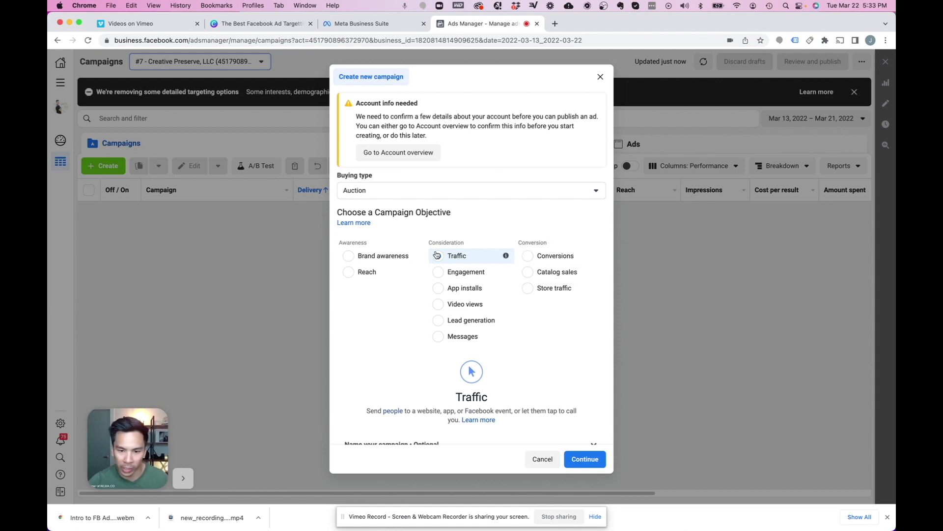
{"action": "left_click", "coordinate": [584, 457]}
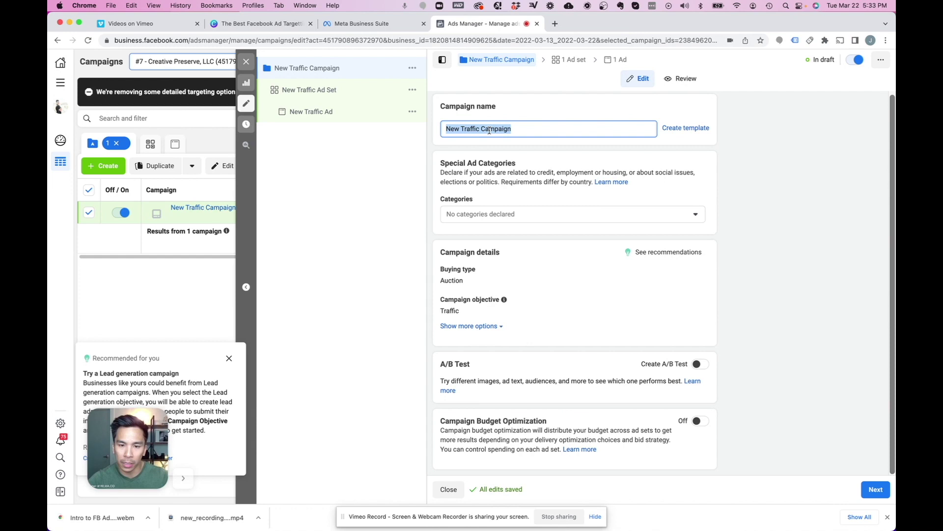
Step: Name the campaign 'Cold Traffic: Conversions: Demo: Auto' and enable budget optimization at $10.00 daily
{"action": "type", "text": "Cold Traffic: Conver"}
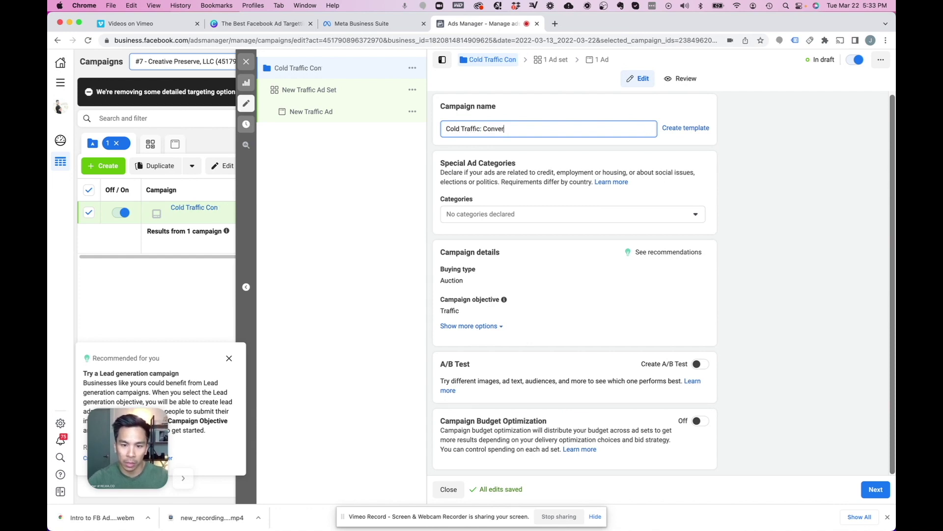
{"action": "type", "text": "sions: Demo: Auto"}
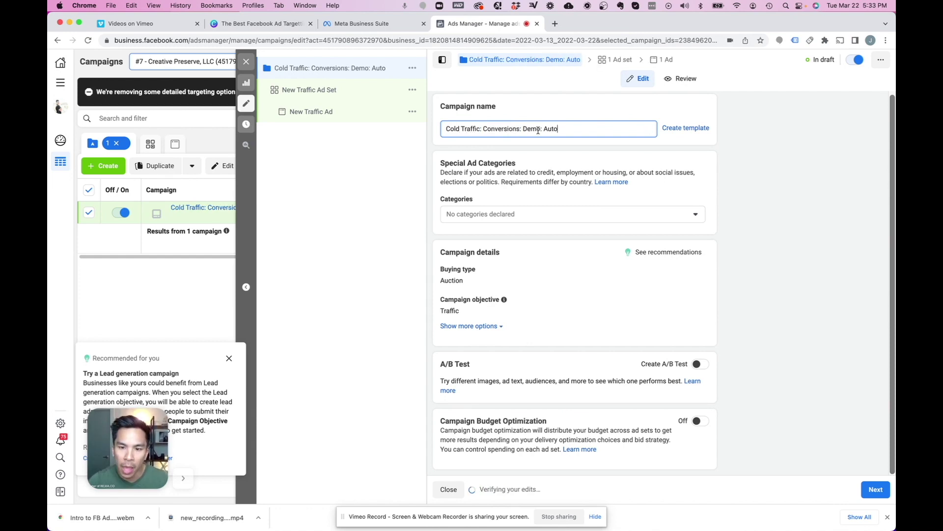
{"action": "left_click_drag", "start_coordinate": [541, 130], "coordinate": [523, 129]}
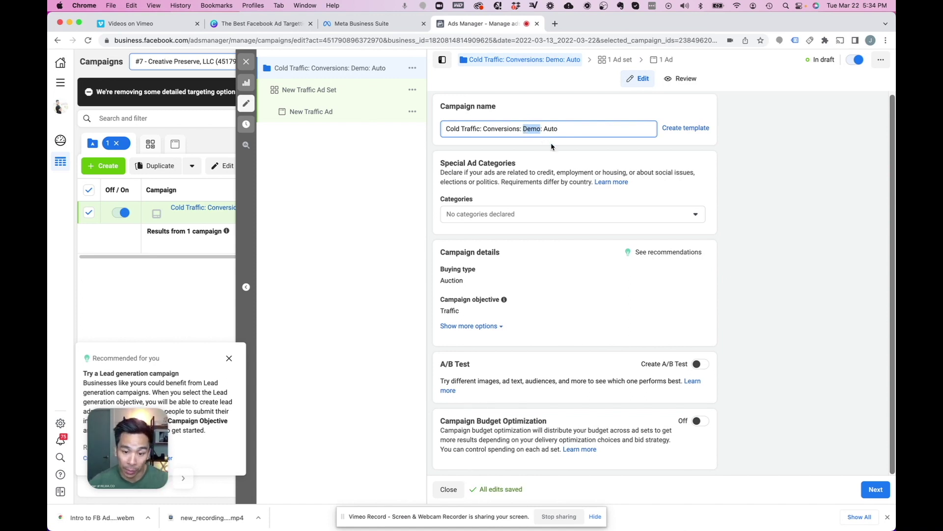
{"action": "left_click", "coordinate": [699, 422]}
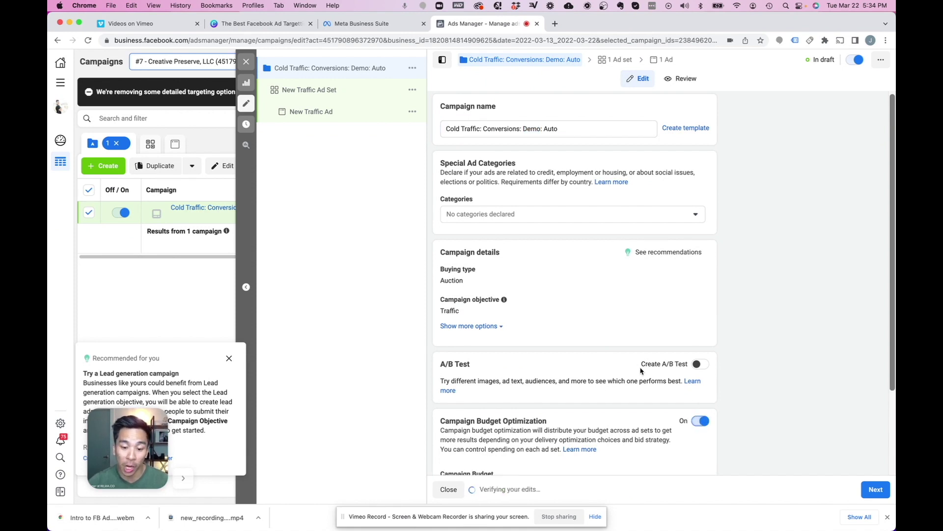
{"action": "scroll", "coordinate": [641, 370], "scroll_direction": "down", "scroll_amount": 2}
{"action": "double_click", "coordinate": [588, 382]}
{"action": "key", "text": "BackSpace"}
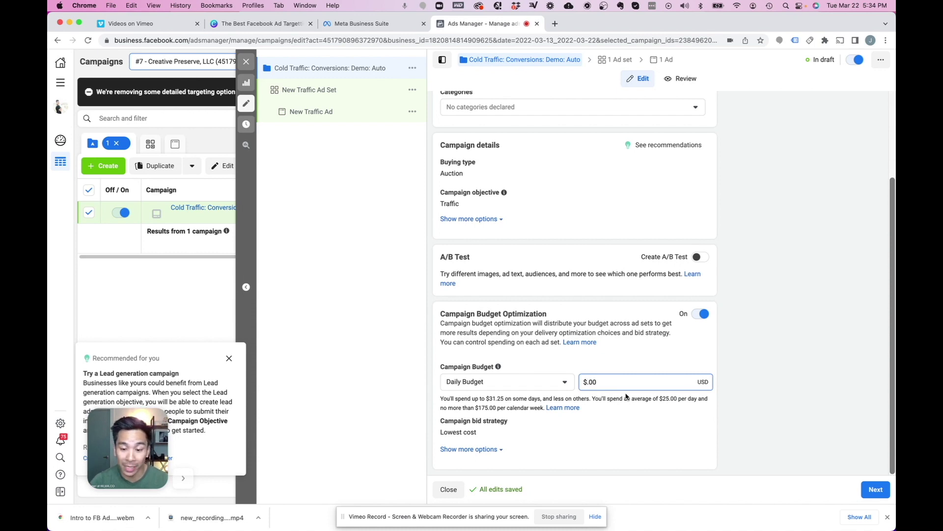
{"action": "type", "text": "10"}
{"action": "left_click", "coordinate": [757, 382]}
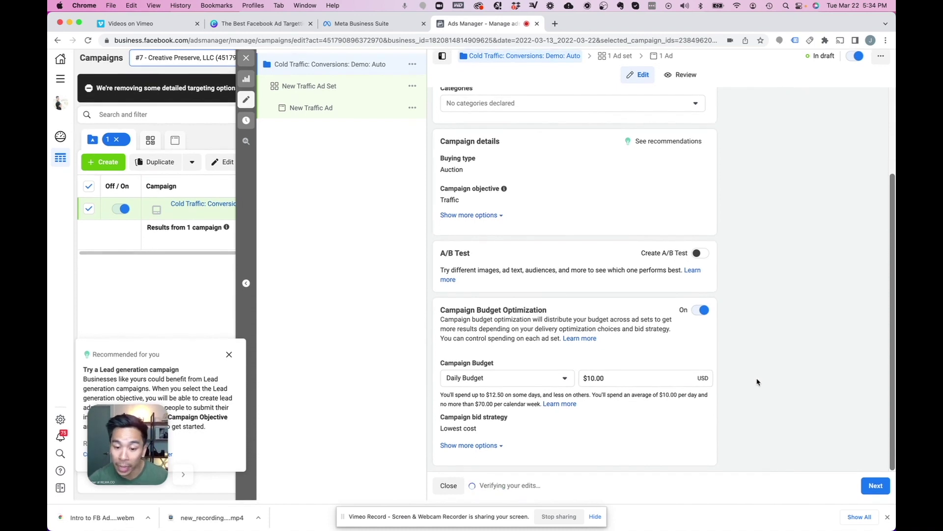
Step: Move to the ad set and name it 'Newly Engaged Couples Audience V1'
{"action": "left_click", "coordinate": [875, 489]}
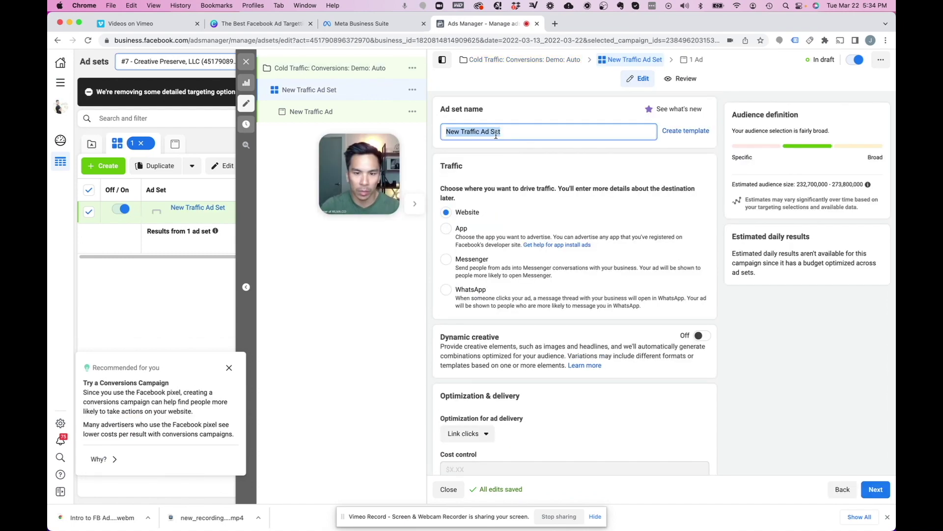
{"action": "type", "text": "Ne"}
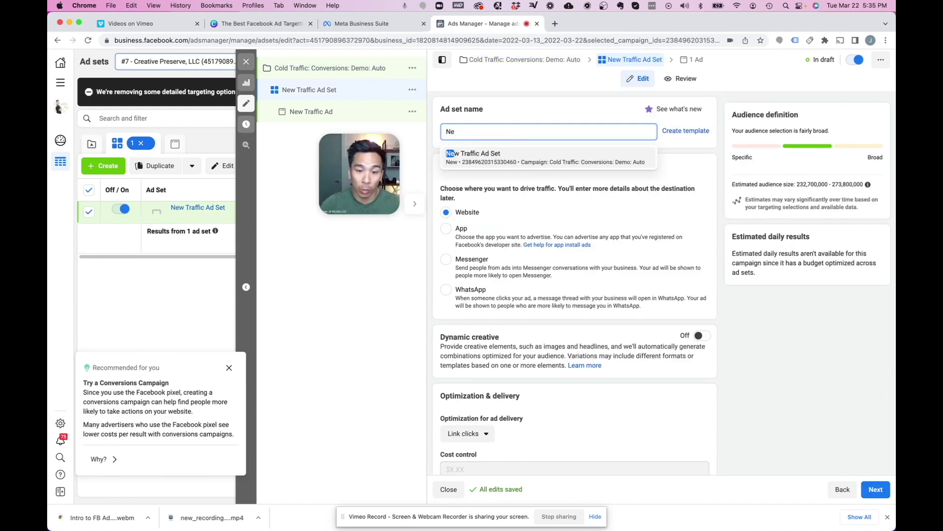
{"action": "type", "text": "wly Engage"}
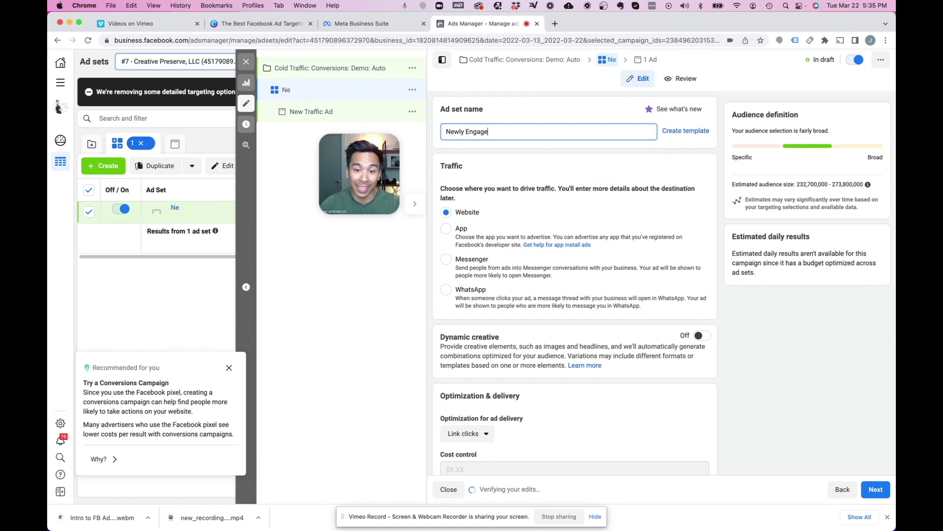
{"action": "type", "text": "d Couples"}
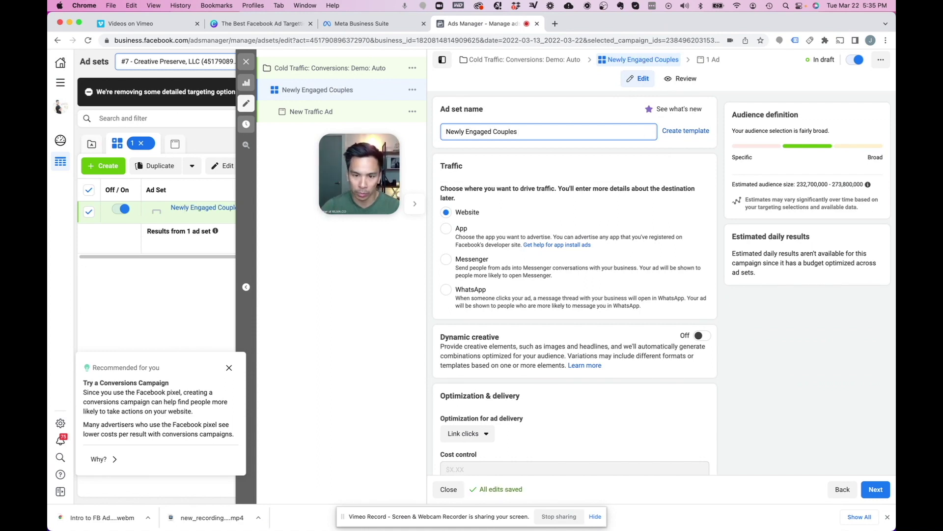
{"action": "type", "text": " Audience V1"}
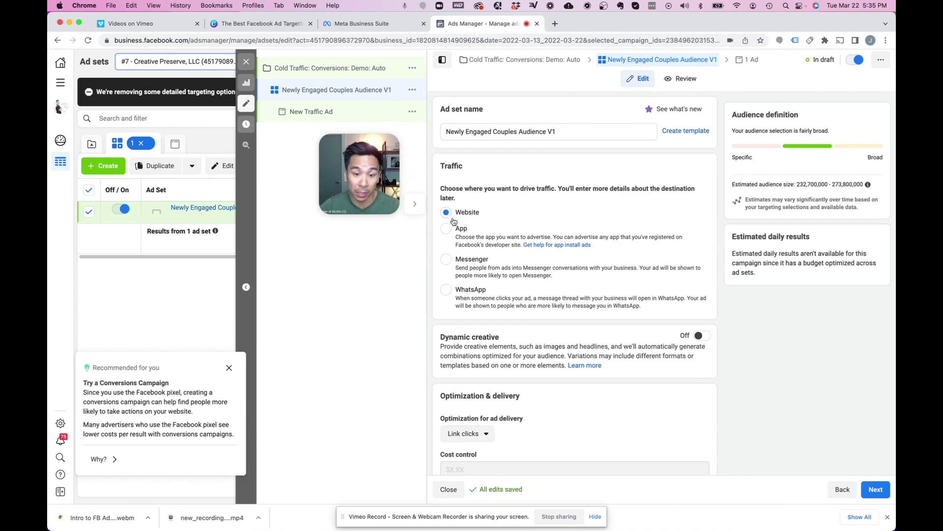
Step: Show the ad delivery optimization choices, currently set to Link clicks
{"action": "scroll", "coordinate": [453, 221], "scroll_direction": "down", "scroll_amount": 2}
{"action": "scroll", "coordinate": [536, 260], "scroll_direction": "down", "scroll_amount": 1}
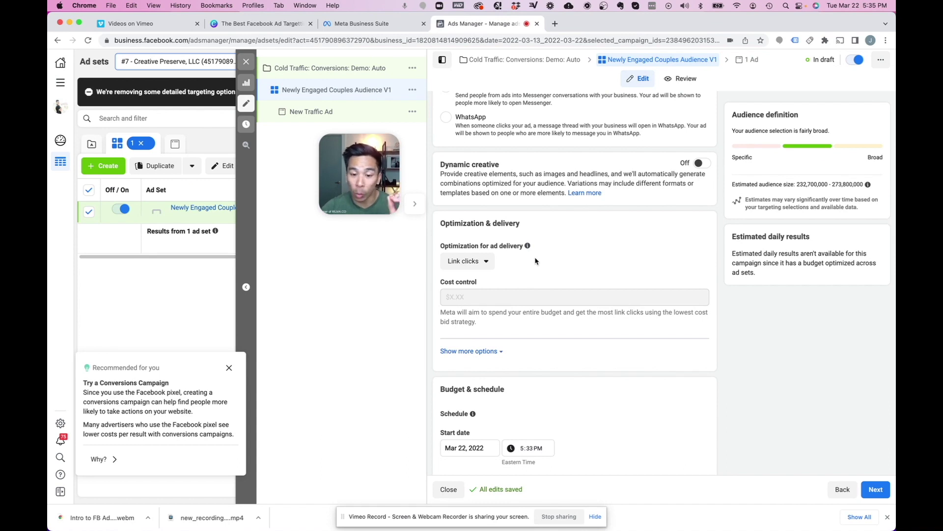
{"action": "left_click", "coordinate": [466, 261]}
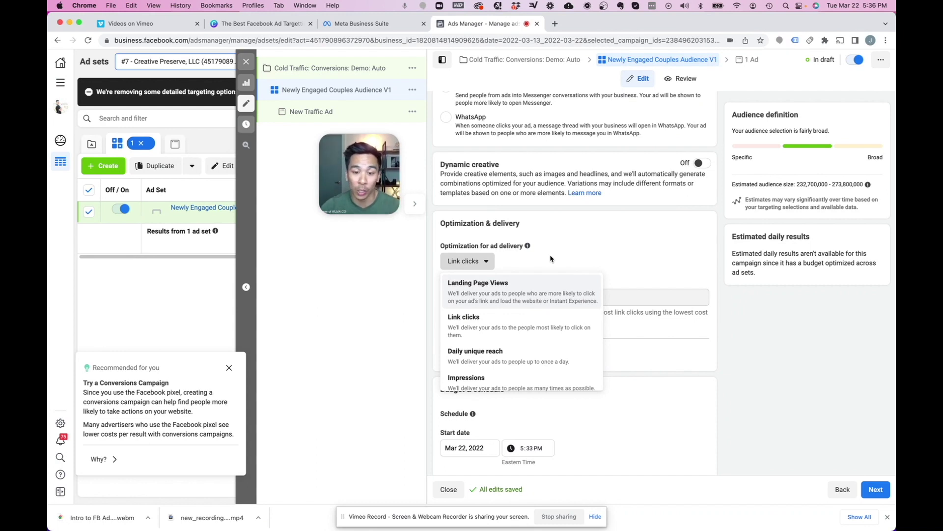
Step: Optimize ad delivery for Landing Page Views and move down to the Audience section
{"action": "left_click", "coordinate": [515, 292]}
{"action": "scroll", "coordinate": [491, 265], "scroll_direction": "down", "scroll_amount": 5}
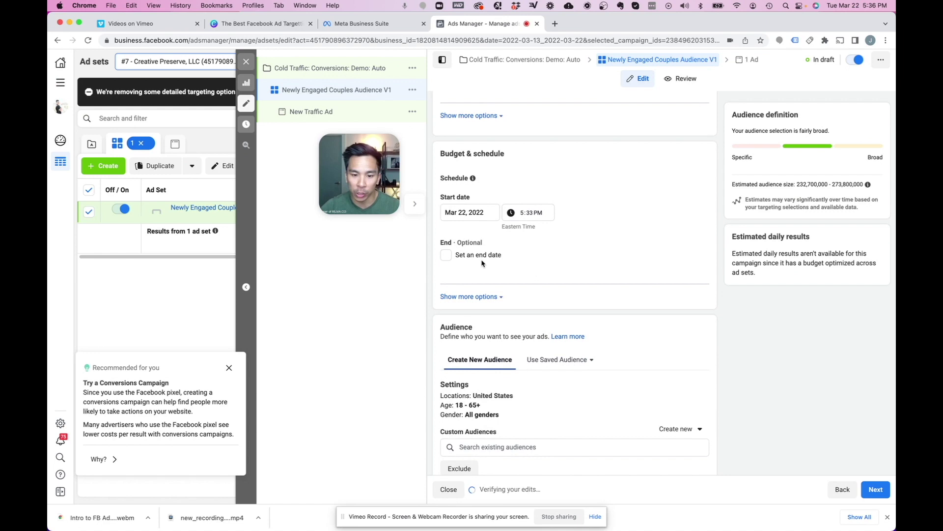
{"action": "scroll", "coordinate": [482, 263], "scroll_direction": "down", "scroll_amount": 5}
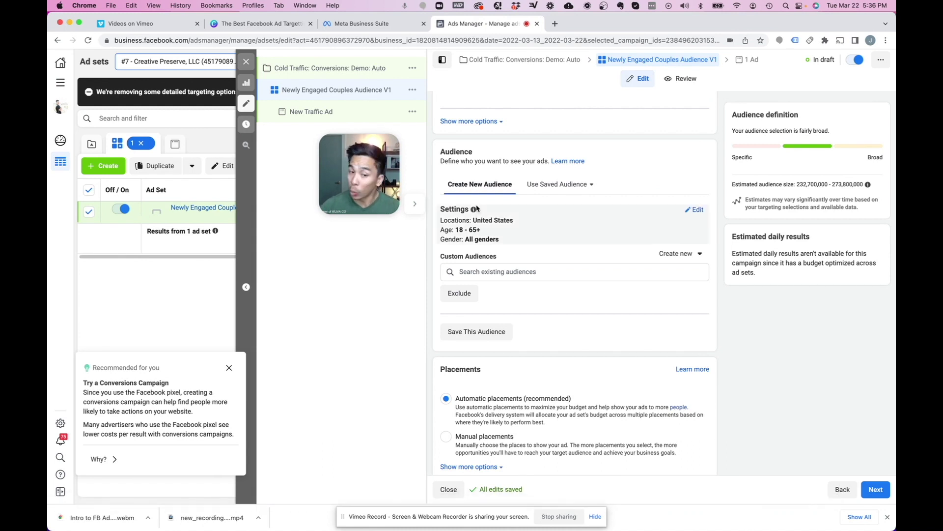
Step: Replace United States with Nashville, Tennessee as the target location, using a 50-mile radius
{"action": "left_click", "coordinate": [699, 213]}
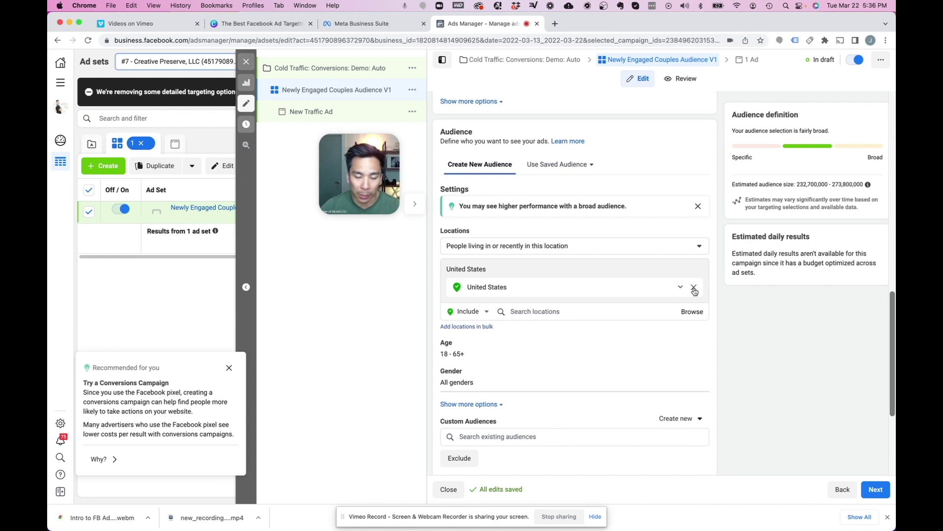
{"action": "left_click", "coordinate": [694, 287]}
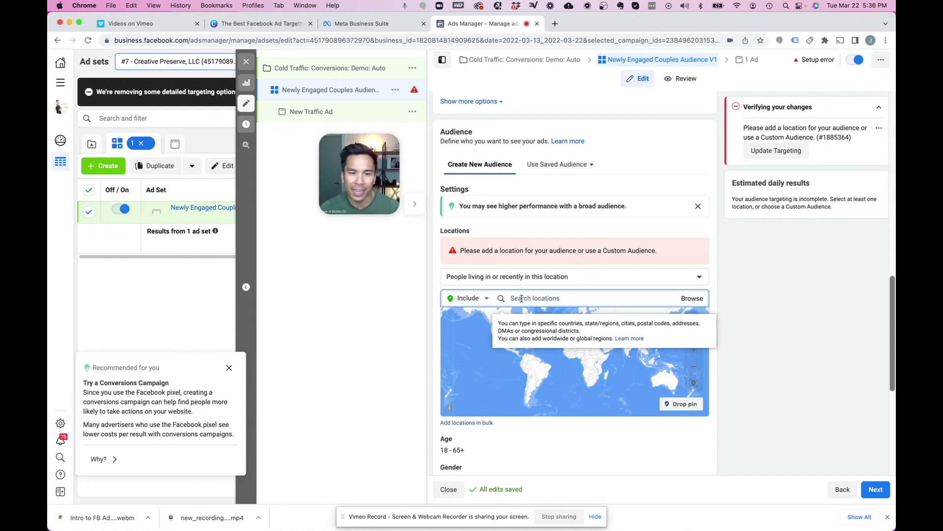
{"action": "type", "text": "nashville"}
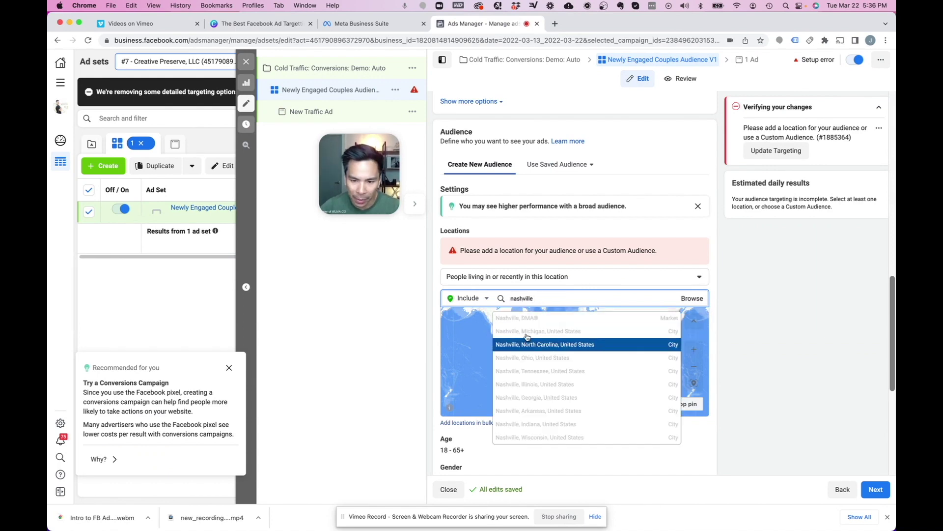
{"action": "key", "text": "Down"}
{"action": "key", "text": "Down"}
{"action": "key", "text": "Down"}
{"action": "key", "text": "Down"}
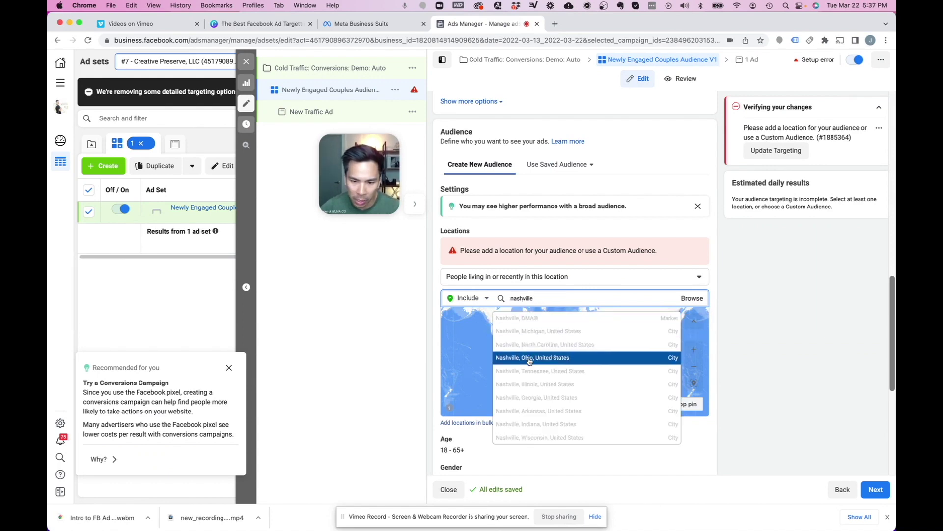
{"action": "key", "text": "Return"}
{"action": "left_click", "coordinate": [571, 289]}
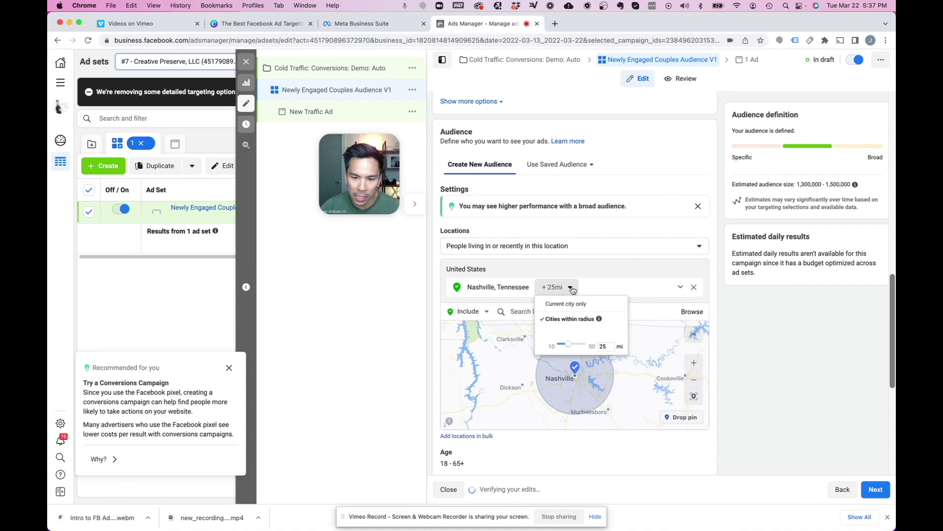
{"action": "left_click_drag", "start_coordinate": [569, 346], "coordinate": [592, 346]}
Step: Add Chattanooga, Atlanta and Knoxville as target locations, each with a 50-mile radius
{"action": "left_click", "coordinate": [541, 312]}
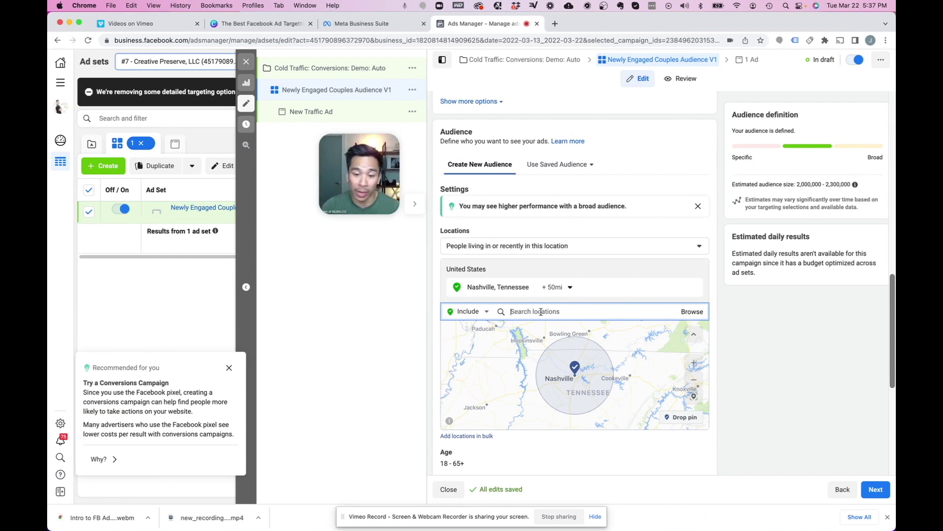
{"action": "type", "text": "Chattanooga"}
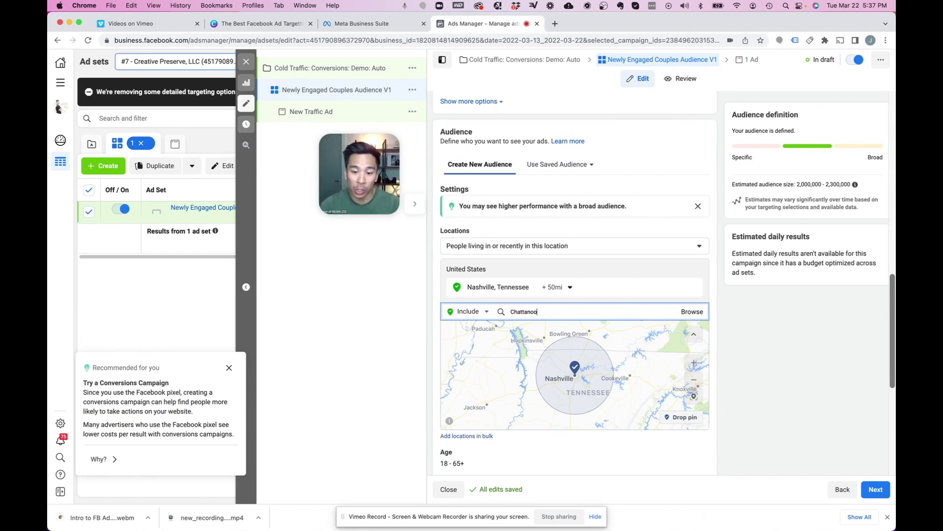
{"action": "left_click", "coordinate": [580, 344]}
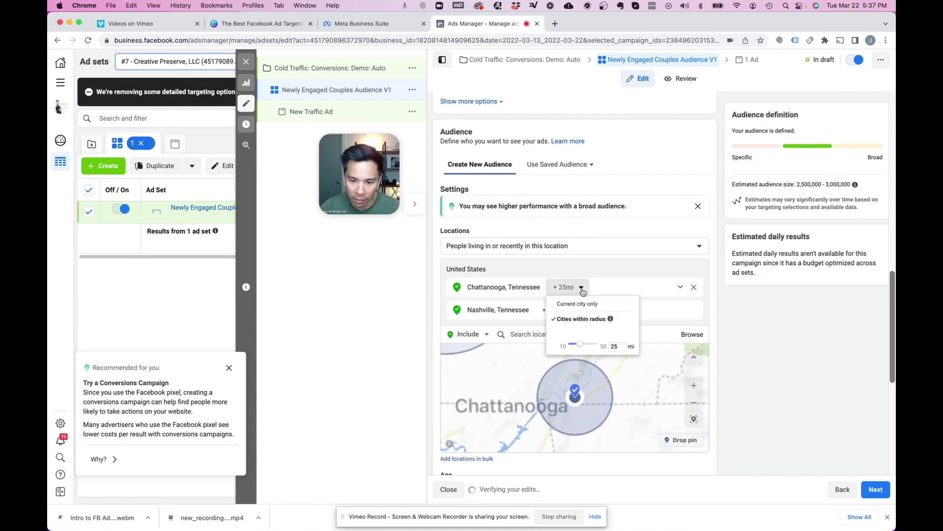
{"action": "type", "text": "atlanta"}
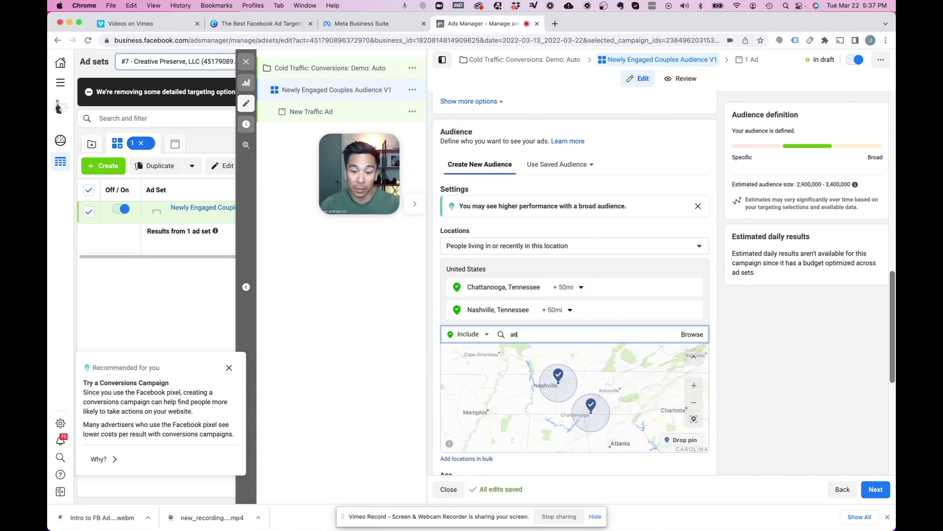
{"action": "left_click", "coordinate": [556, 358]}
{"action": "left_click", "coordinate": [555, 287]}
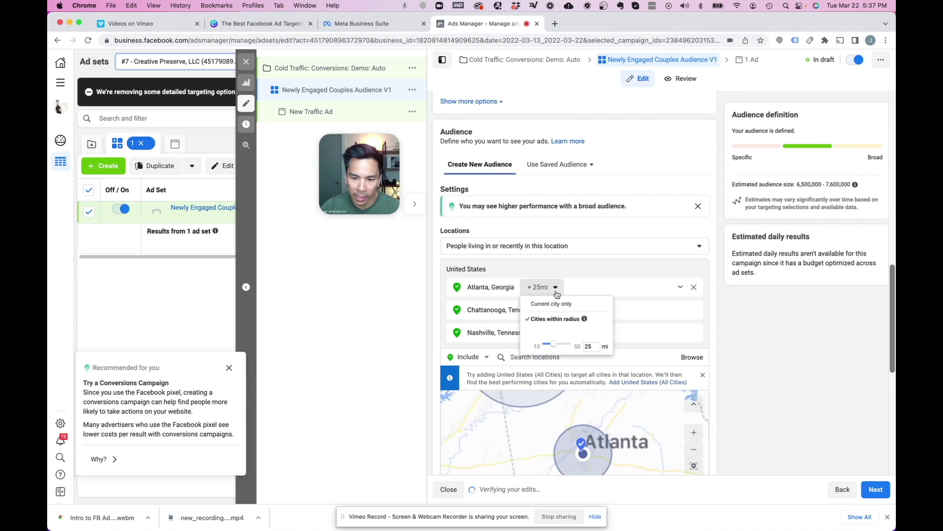
{"action": "left_click", "coordinate": [604, 319]}
{"action": "type", "text": "knox"}
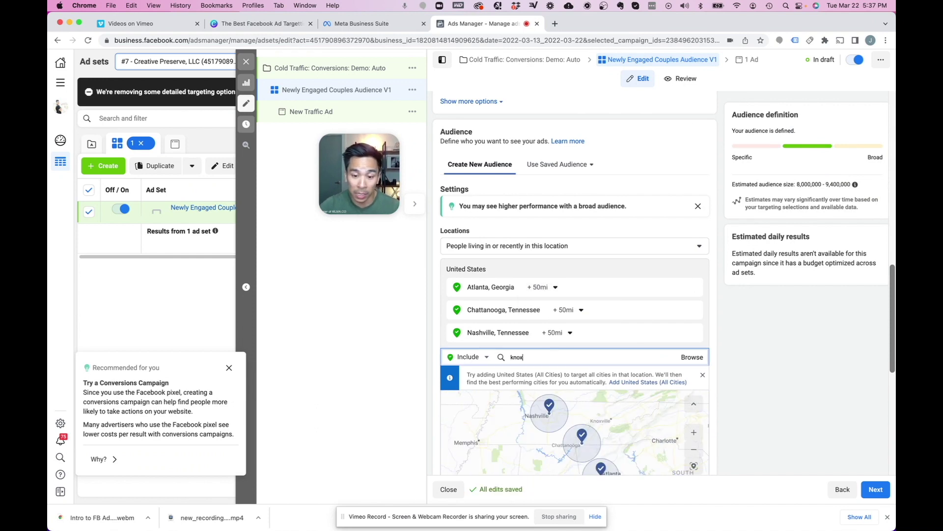
{"action": "left_click", "coordinate": [555, 381]}
{"action": "left_click", "coordinate": [570, 333]}
{"action": "left_click", "coordinate": [605, 364]}
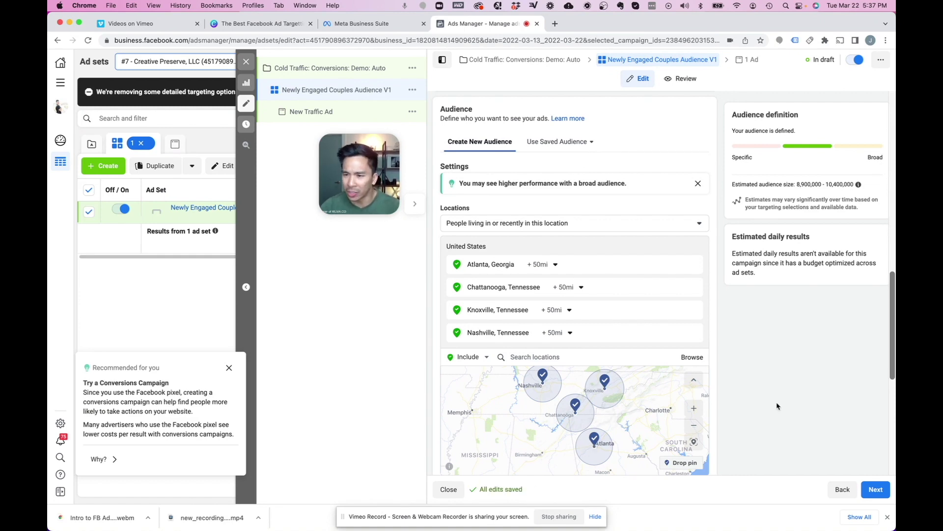
{"action": "scroll", "coordinate": [772, 395], "scroll_direction": "down", "scroll_amount": 4}
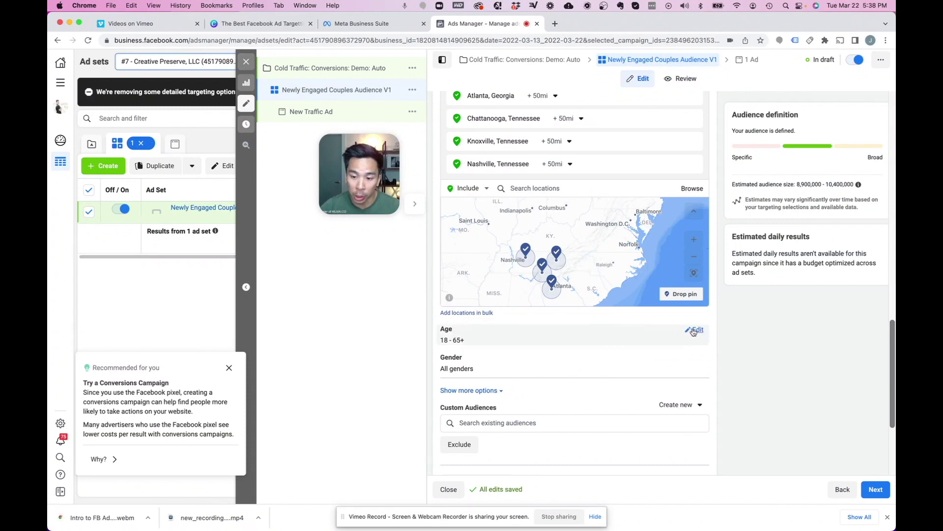
Step: Set the audience age range to 21 through 45
{"action": "left_click", "coordinate": [695, 329]}
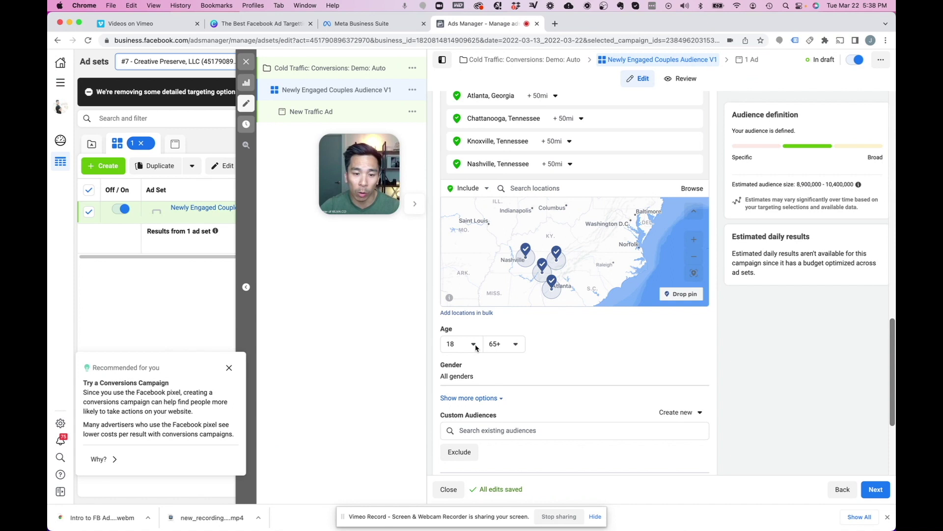
{"action": "left_click", "coordinate": [475, 345]}
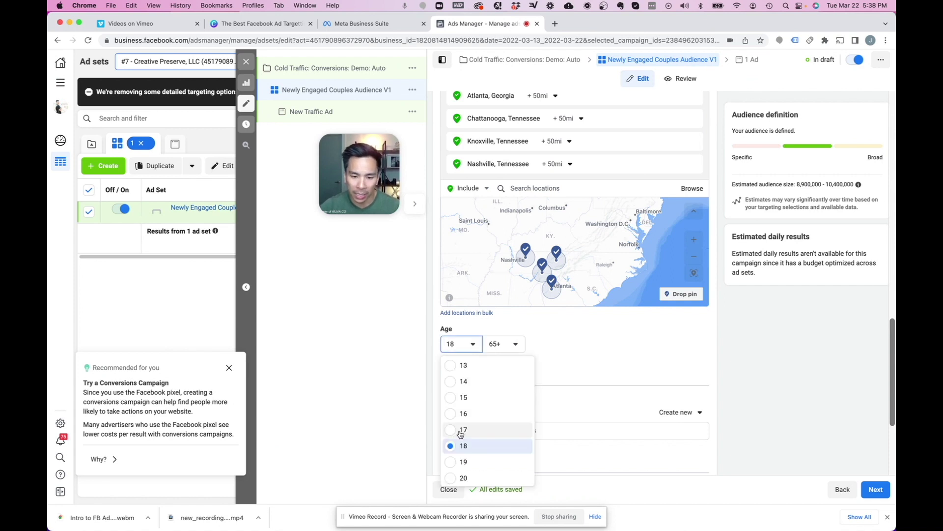
{"action": "left_click", "coordinate": [463, 472]}
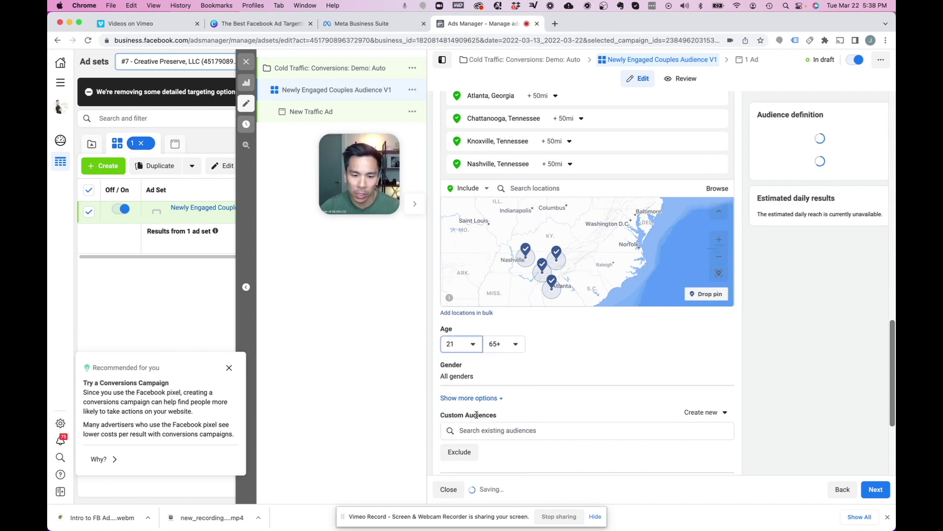
{"action": "left_click", "coordinate": [514, 345]}
{"action": "scroll", "coordinate": [511, 432], "scroll_direction": "up", "scroll_amount": 5}
{"action": "left_click", "coordinate": [509, 417]}
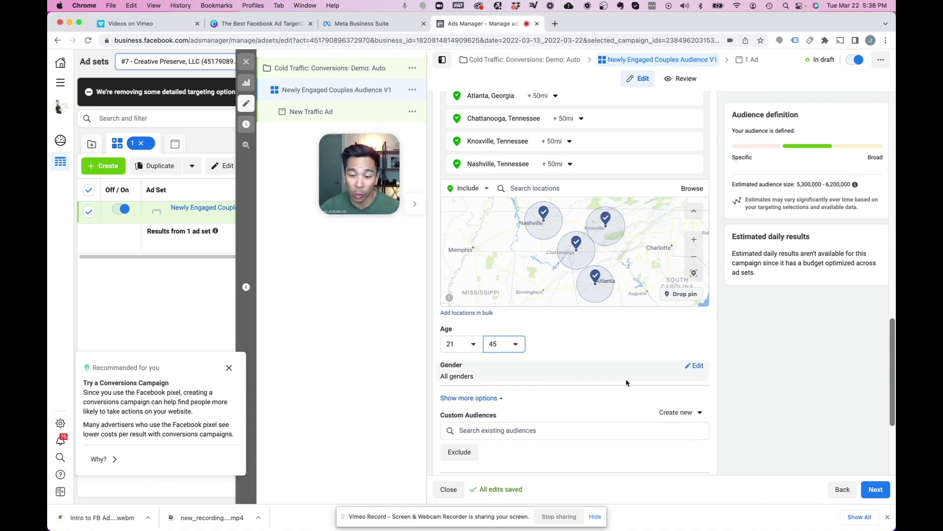
Step: Bring up the audience's gender options
{"action": "left_click", "coordinate": [700, 369]}
{"action": "scroll", "coordinate": [477, 326], "scroll_direction": "down", "scroll_amount": 2}
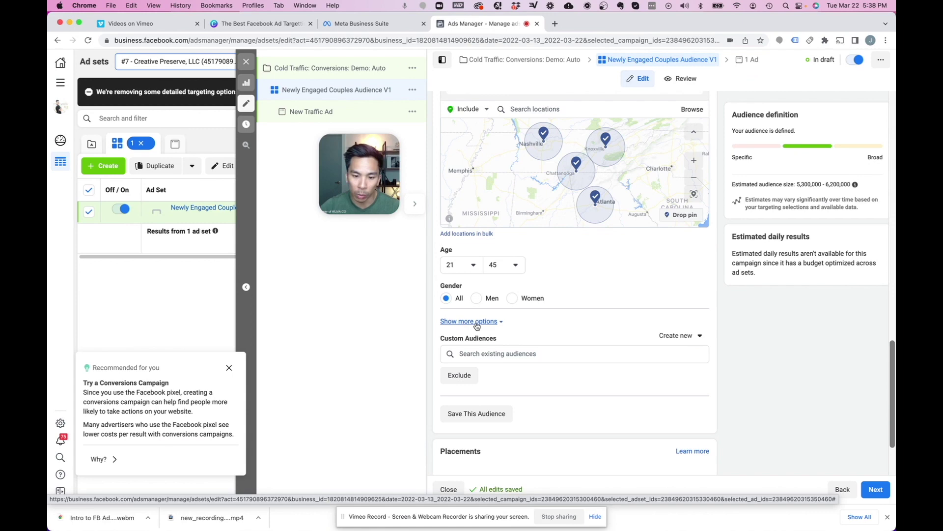
{"action": "scroll", "coordinate": [476, 325], "scroll_direction": "up", "scroll_amount": 5}
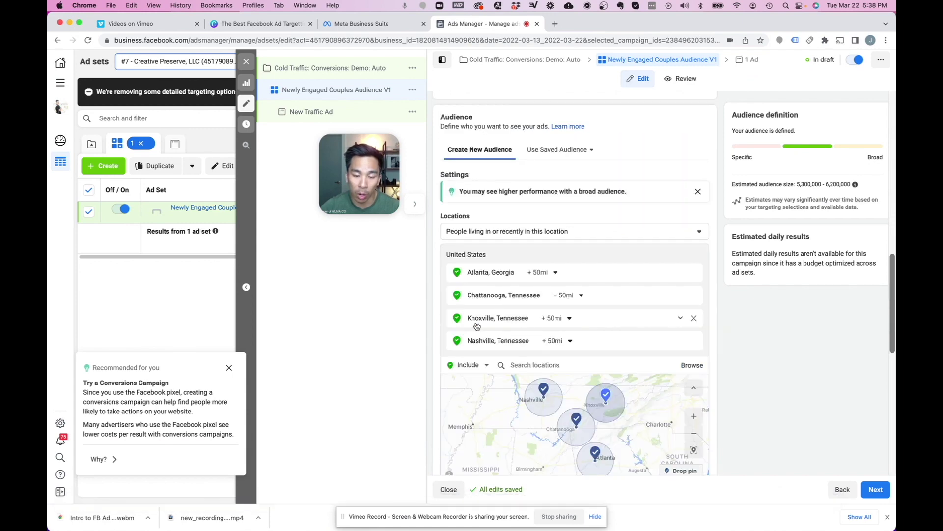
Step: Add Engaged, Newly engaged (3 months) and Newly-engaged (6 months) to detailed targeting
{"action": "scroll", "coordinate": [540, 320], "scroll_direction": "down", "scroll_amount": 6}
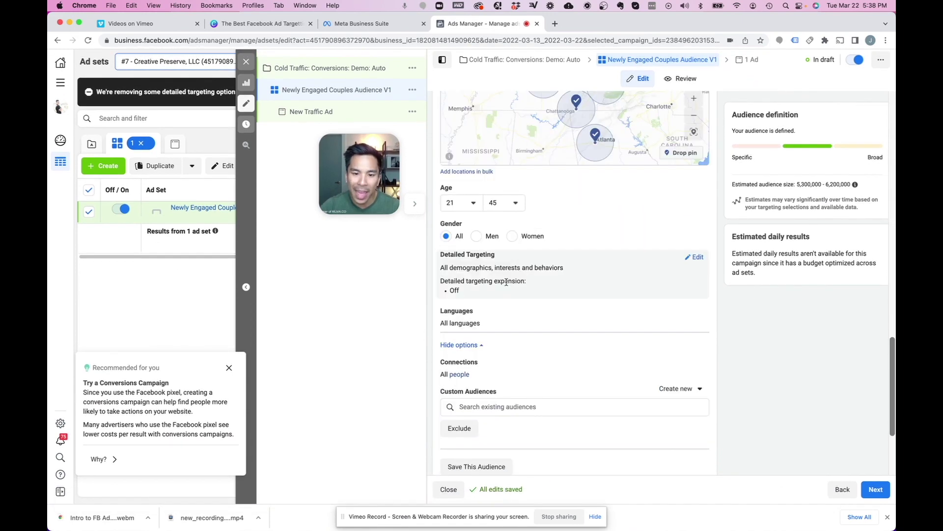
{"action": "left_click", "coordinate": [697, 258]}
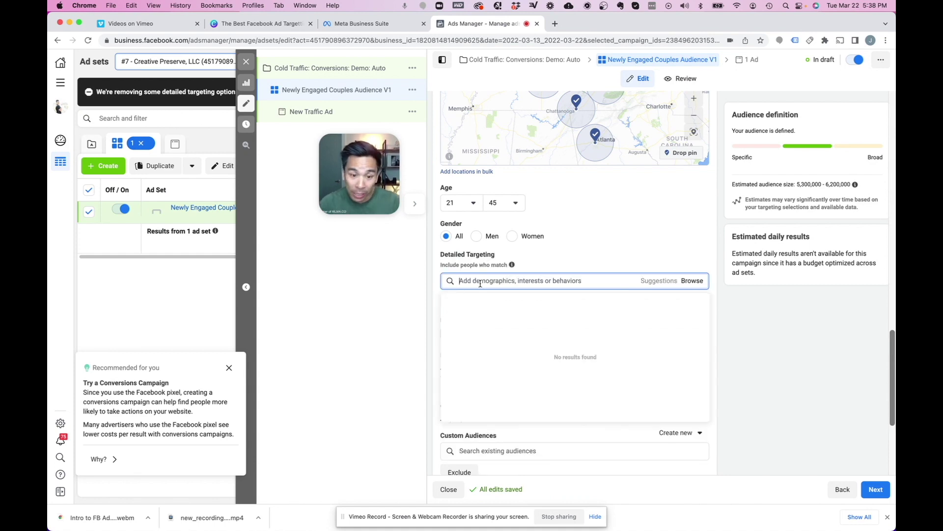
{"action": "type", "text": "engaged"}
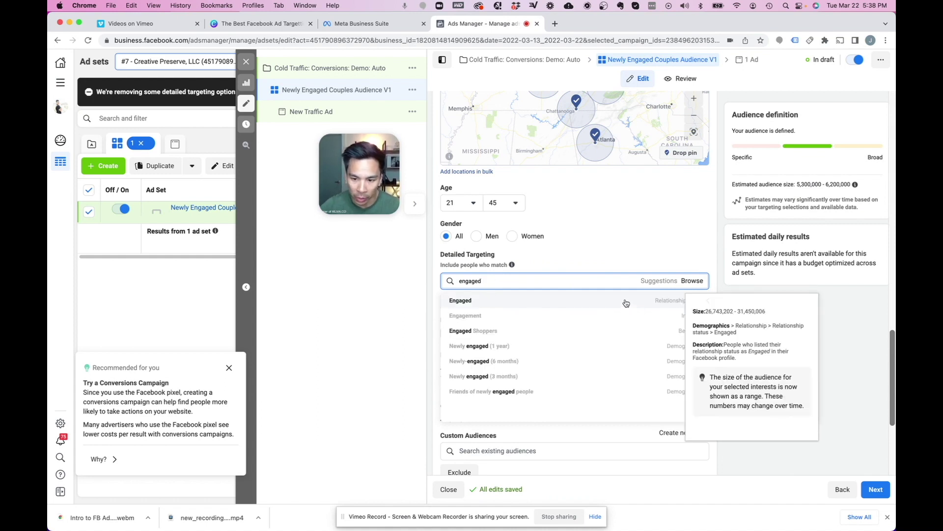
{"action": "left_click", "coordinate": [484, 306]}
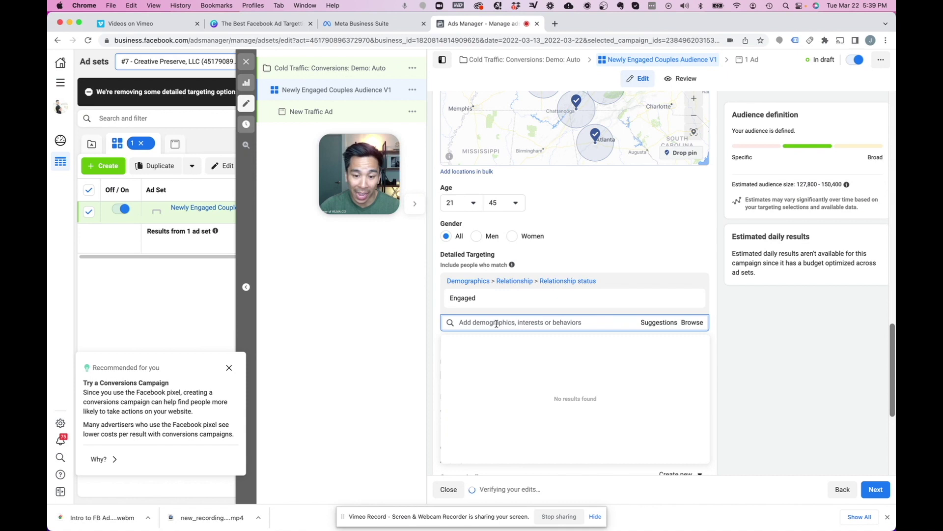
{"action": "type", "text": "newly engaged"}
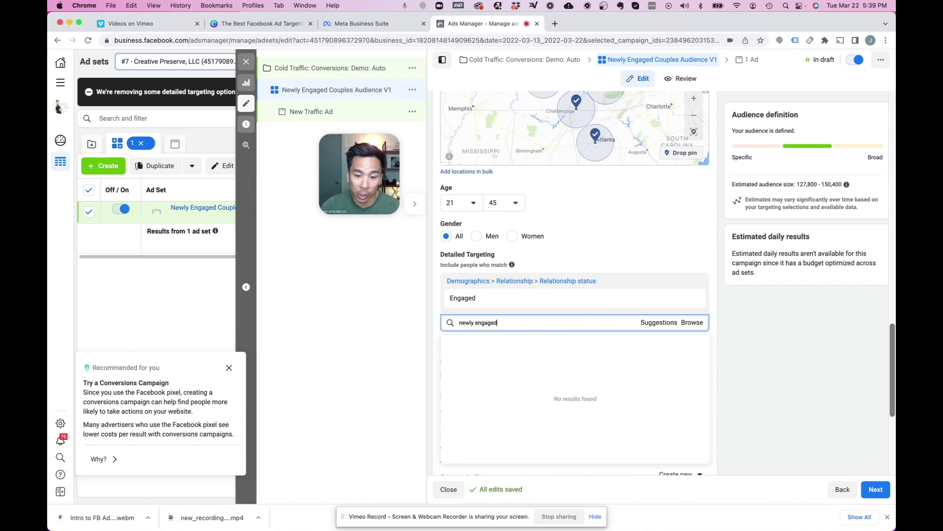
{"action": "left_click", "coordinate": [484, 372]}
{"action": "type", "text": "newly enaged"}
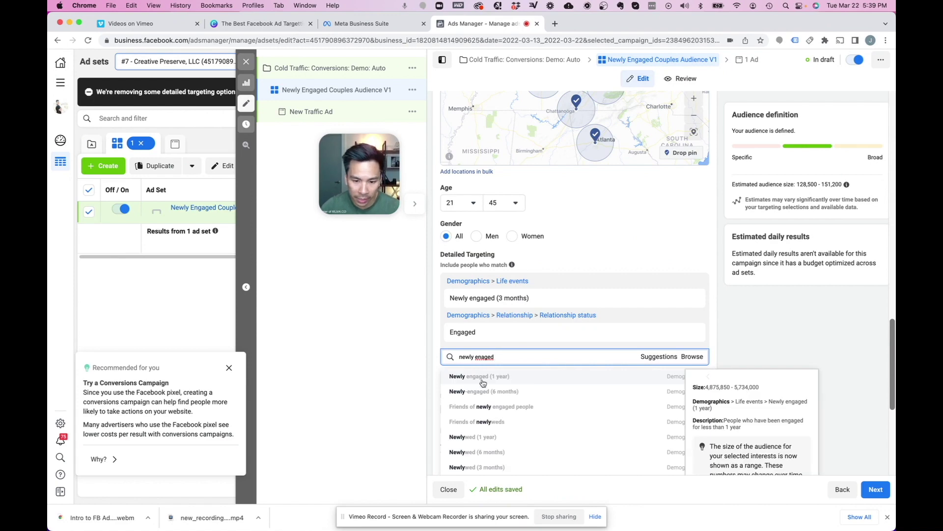
{"action": "left_click", "coordinate": [491, 391]}
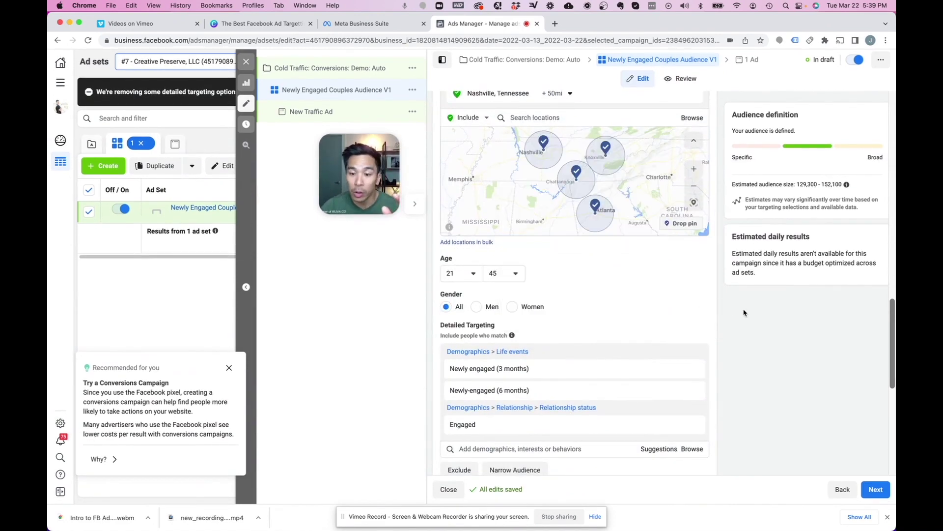
Step: Check the estimated audience size of 129,300–152,100 people for the added criteria
{"action": "scroll", "coordinate": [744, 313], "scroll_direction": "up", "scroll_amount": 5}
{"action": "scroll", "coordinate": [744, 312], "scroll_direction": "down", "scroll_amount": 2}
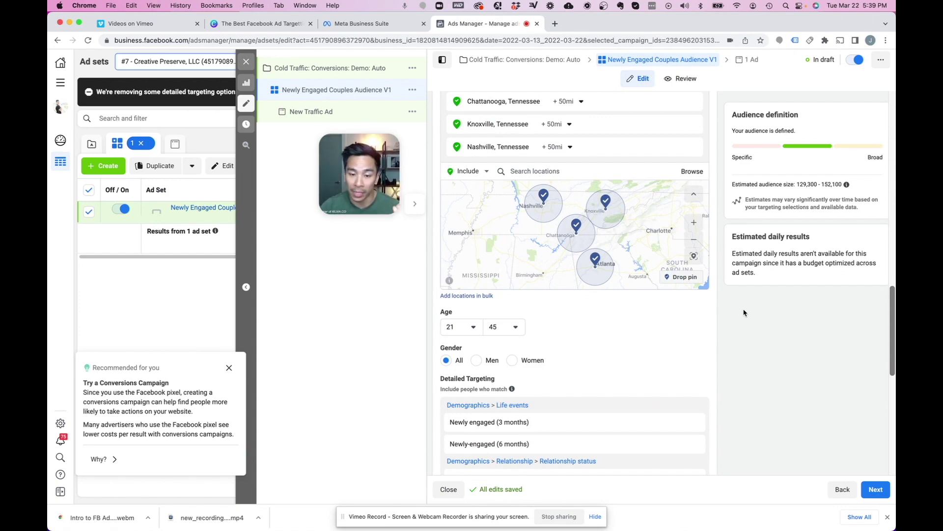
{"action": "scroll", "coordinate": [744, 313], "scroll_direction": "up", "scroll_amount": 1}
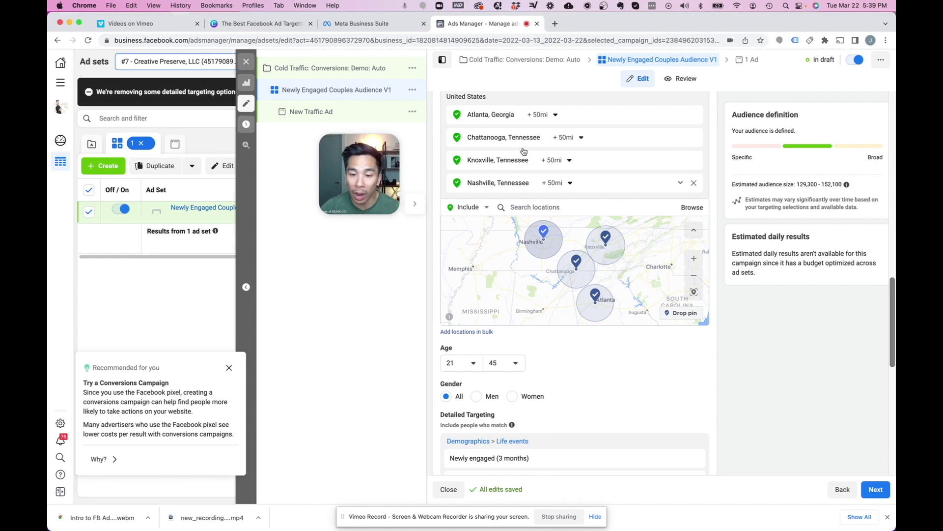
{"action": "scroll", "coordinate": [578, 315], "scroll_direction": "down", "scroll_amount": 2}
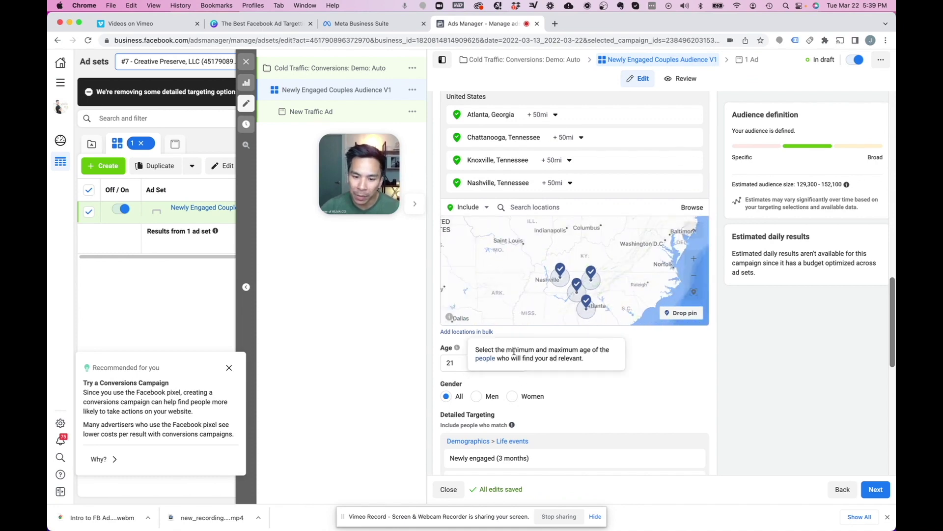
{"action": "scroll", "coordinate": [528, 424], "scroll_direction": "down", "scroll_amount": 5}
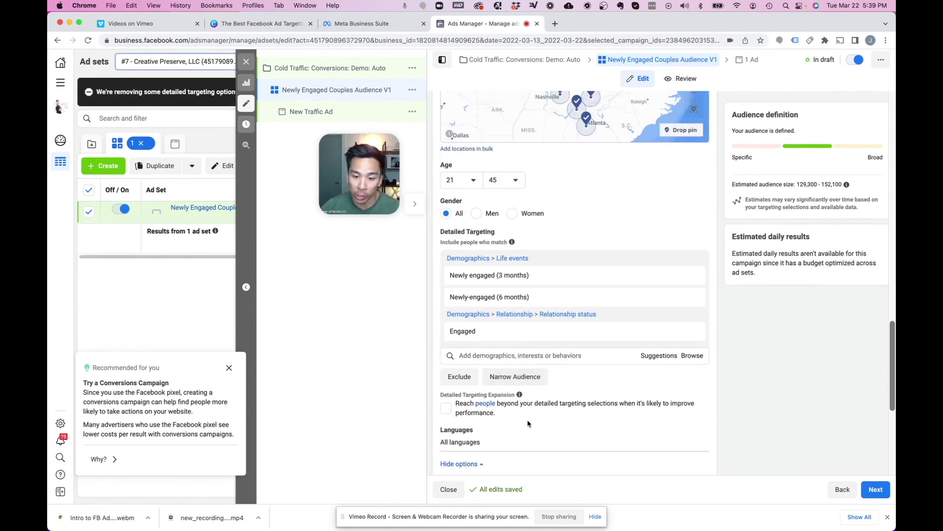
{"action": "mouse_move", "coordinate": [511, 297]}
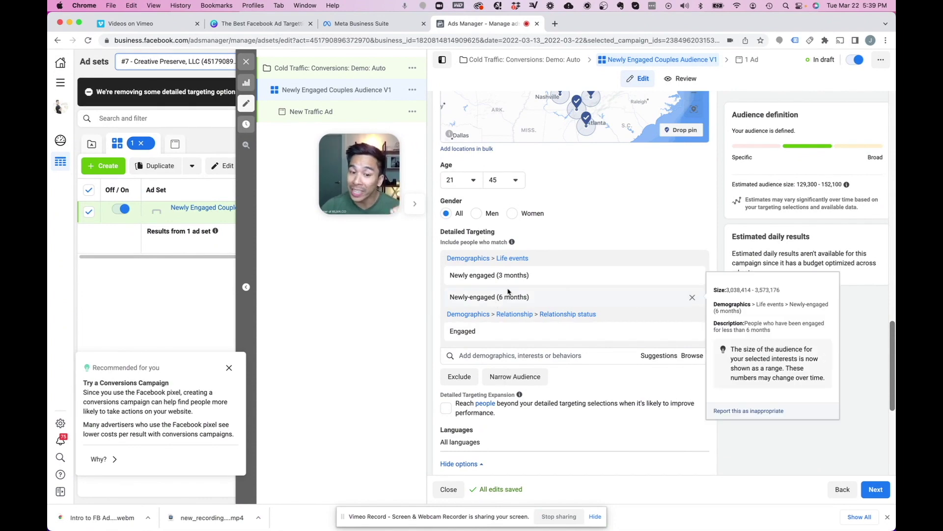
{"action": "mouse_move", "coordinate": [490, 339]}
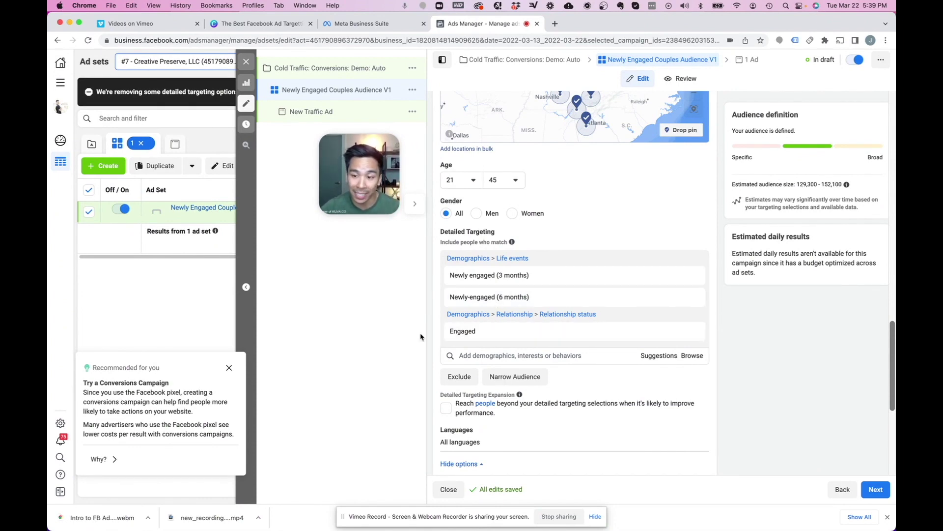
{"action": "scroll", "coordinate": [491, 374], "scroll_direction": "down", "scroll_amount": 5}
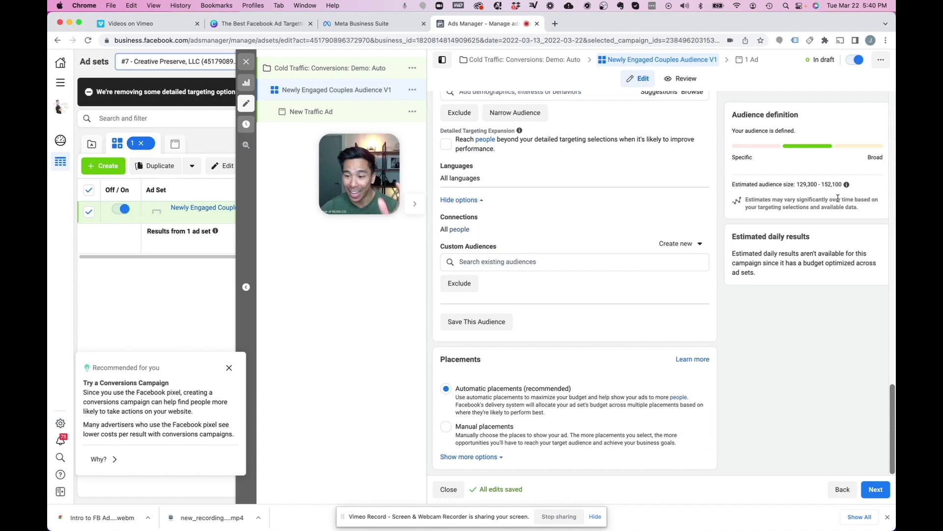
{"action": "left_click_drag", "start_coordinate": [861, 211], "coordinate": [730, 176]}
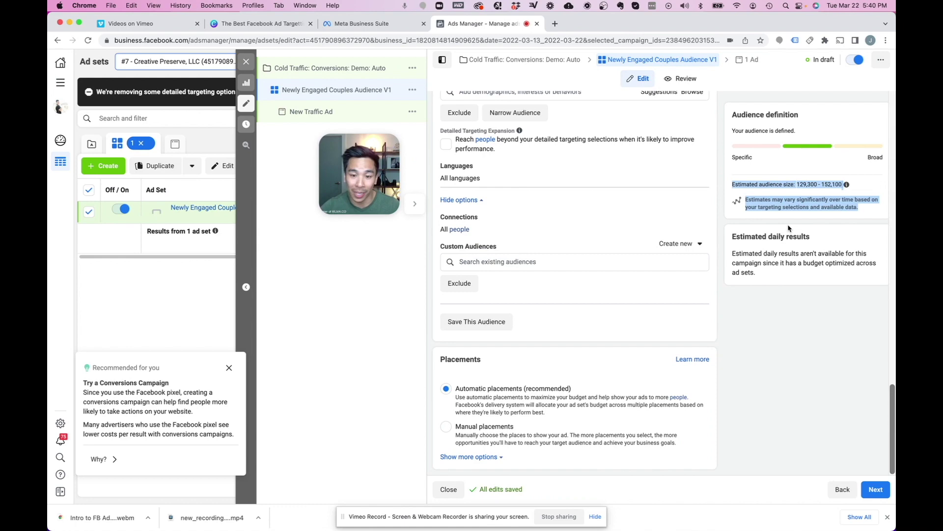
{"action": "scroll", "coordinate": [633, 298], "scroll_direction": "up", "scroll_amount": 20}
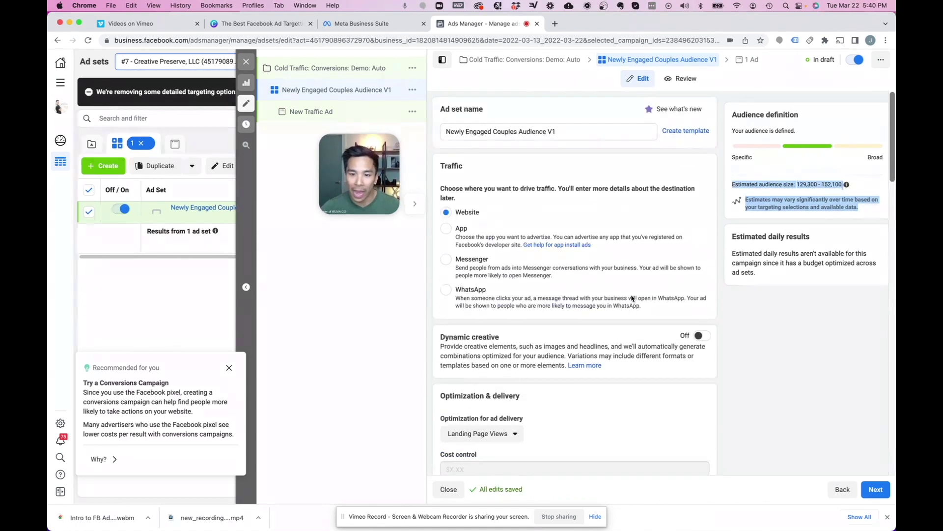
{"action": "scroll", "coordinate": [632, 298], "scroll_direction": "down", "scroll_amount": 20}
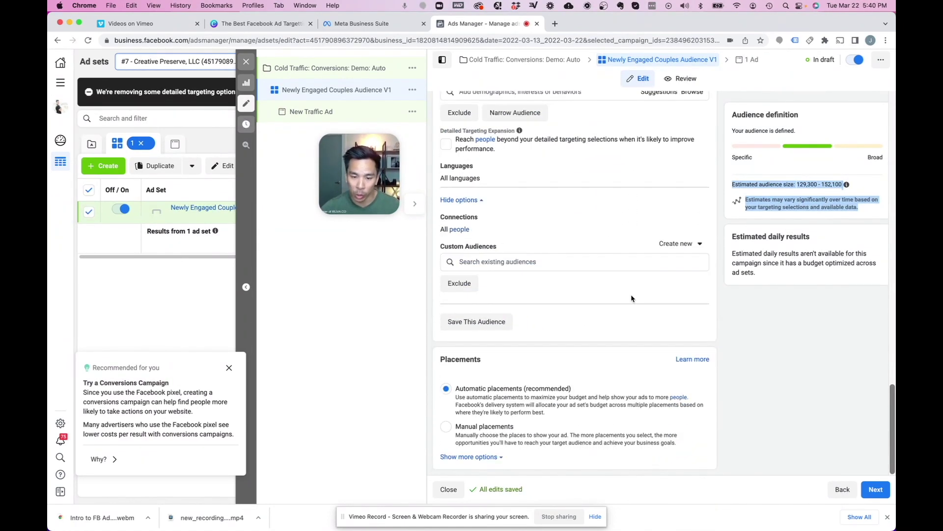
{"action": "scroll", "coordinate": [668, 167], "scroll_direction": "up", "scroll_amount": 15}
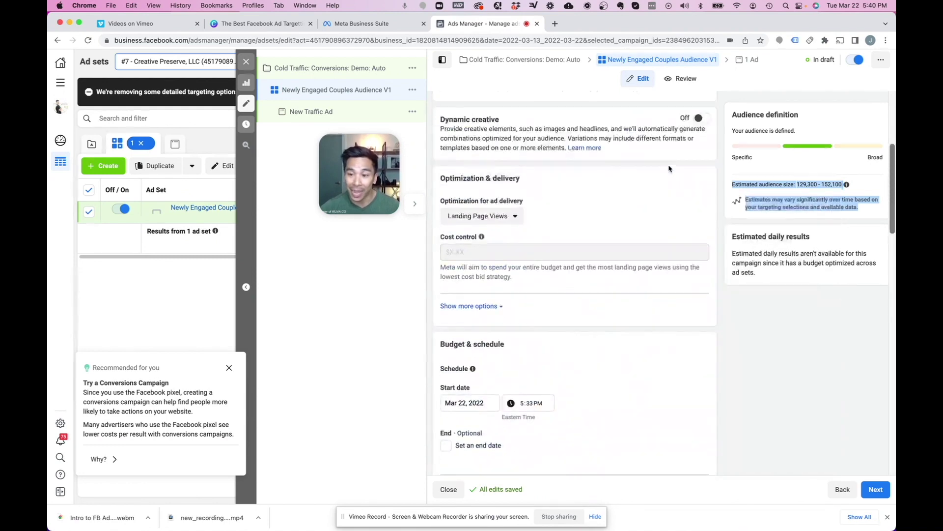
Step: Open the New Traffic Ad from the '1 Ad' breadcrumb and bring its Ad creative section into view
{"action": "left_click", "coordinate": [749, 63]}
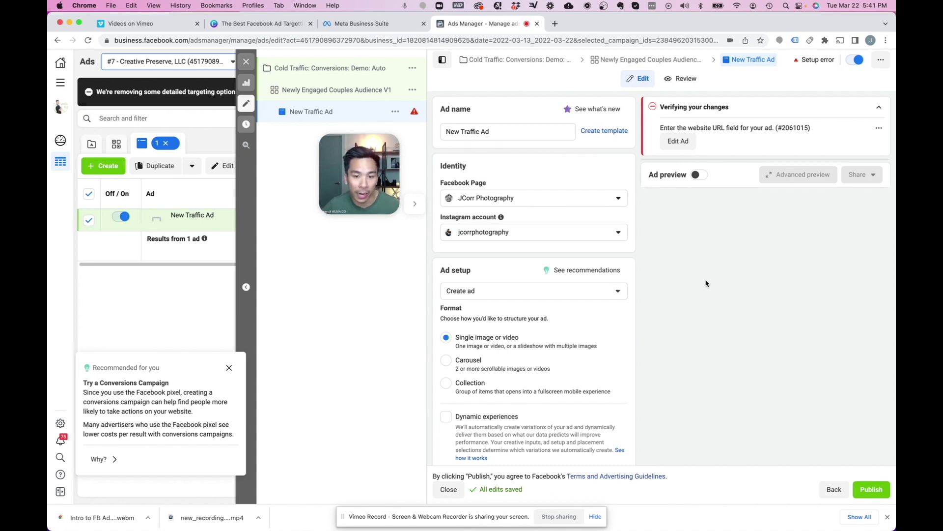
{"action": "scroll", "coordinate": [613, 249], "scroll_direction": "down", "scroll_amount": 10}
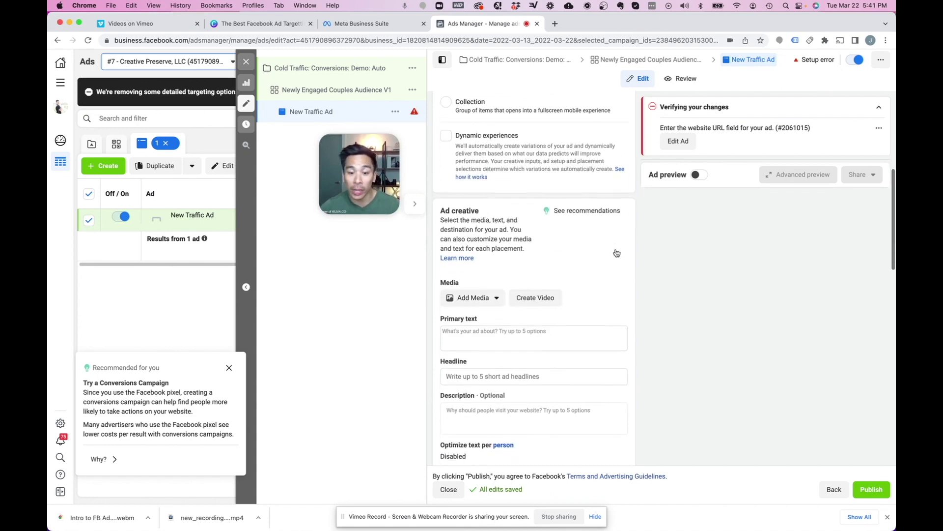
{"action": "scroll", "coordinate": [468, 257], "scroll_direction": "down", "scroll_amount": 3}
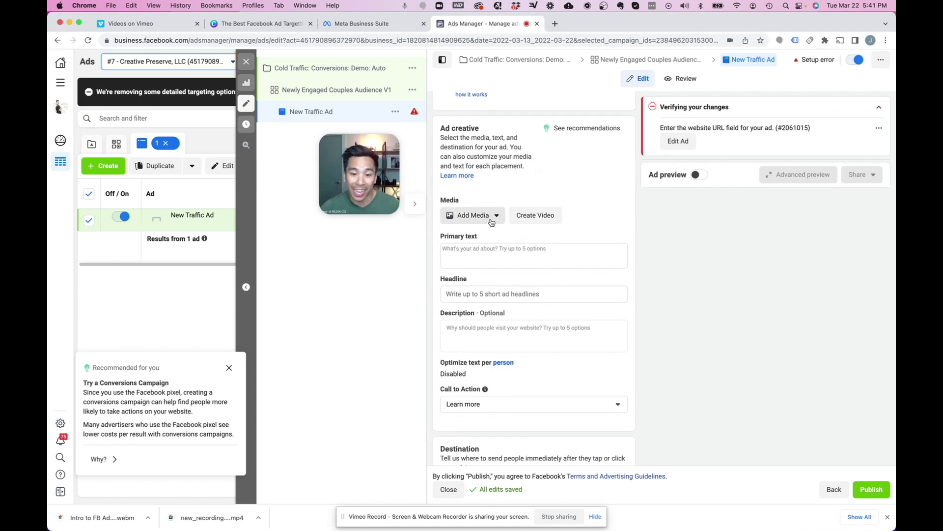
Step: Add the wedding photo as the ad image, accepting its per-placement crops
{"action": "left_click", "coordinate": [491, 218]}
{"action": "left_click", "coordinate": [472, 237]}
{"action": "left_click", "coordinate": [734, 437]}
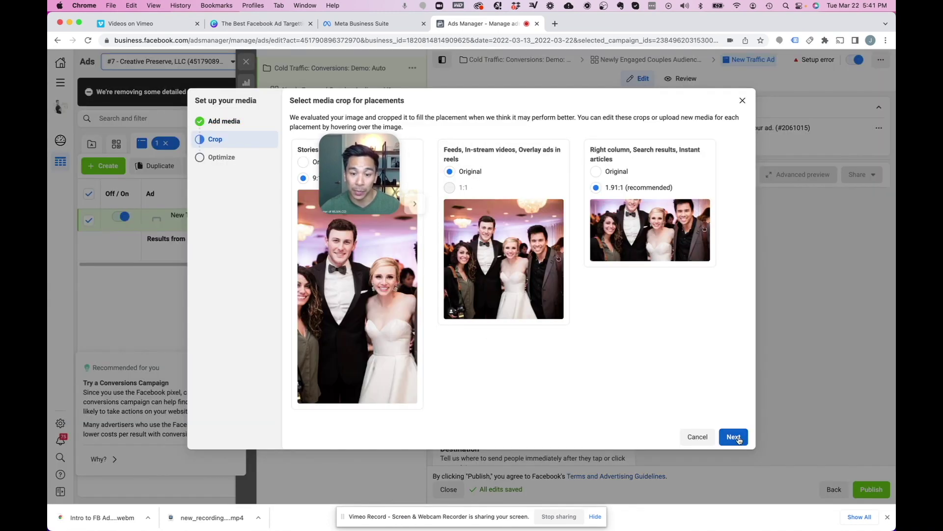
{"action": "left_click", "coordinate": [734, 437]}
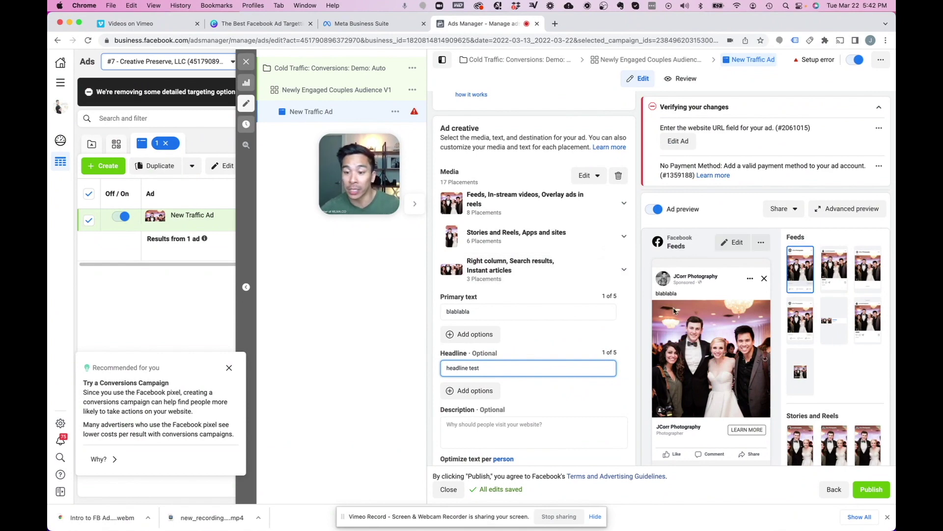
Step: Set the primary text to 'blablabla' and the headline to 'Headline show'
{"action": "double_click", "coordinate": [462, 311]}
{"action": "mouse_move", "coordinate": [668, 297]}
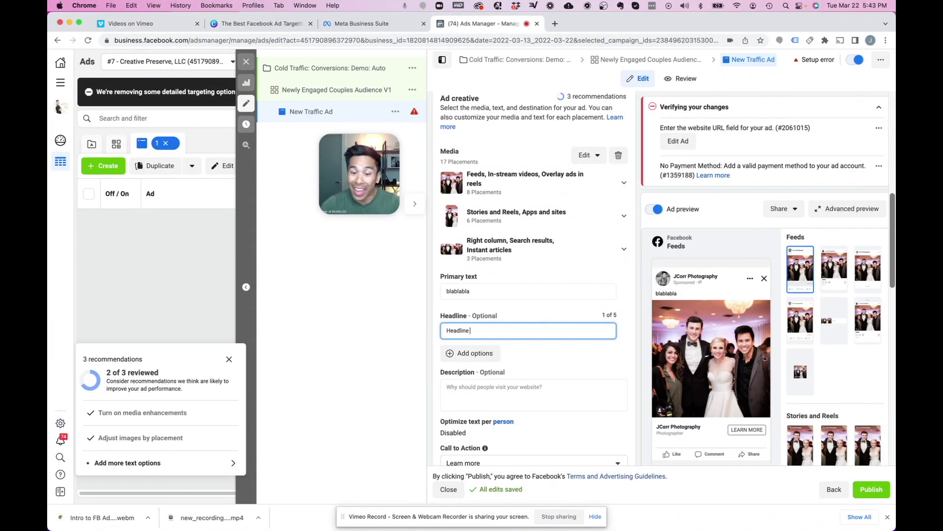
{"action": "type", "text": "show"}
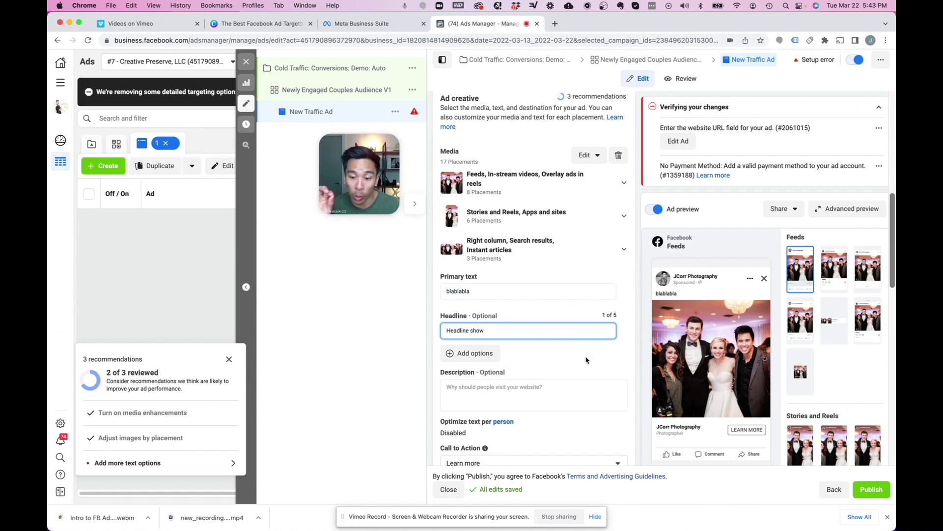
{"action": "scroll", "coordinate": [586, 360], "scroll_direction": "down", "scroll_amount": 3}
{"action": "left_click", "coordinate": [567, 353]}
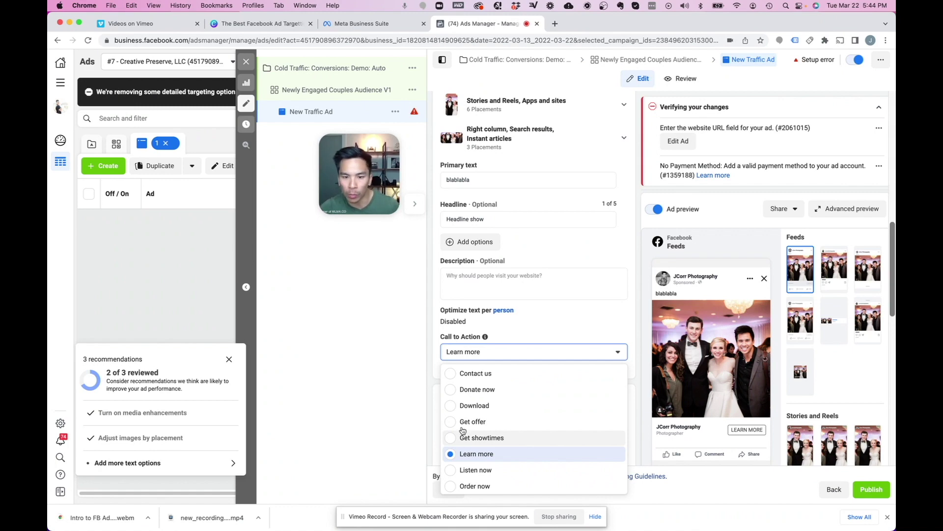
{"action": "left_click", "coordinate": [431, 374]}
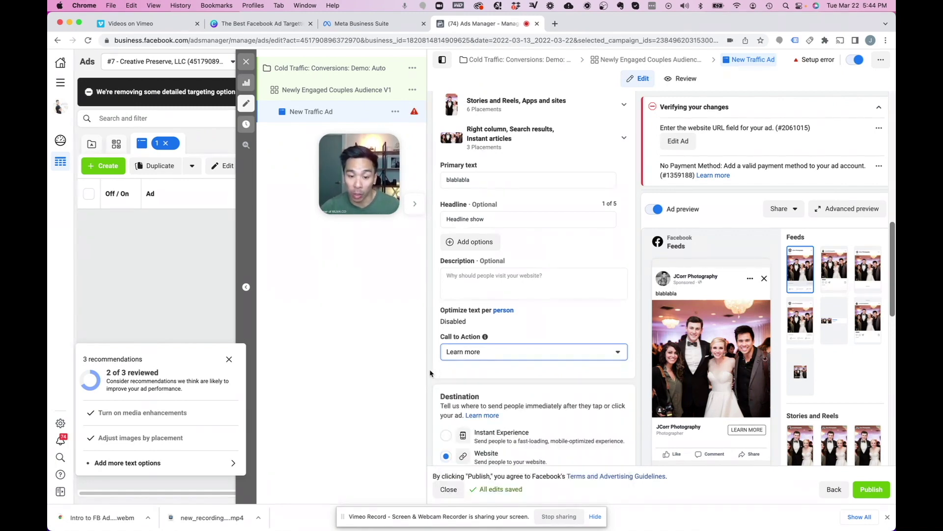
{"action": "scroll", "coordinate": [433, 371], "scroll_direction": "down", "scroll_amount": 4}
{"action": "left_click", "coordinate": [490, 318]}
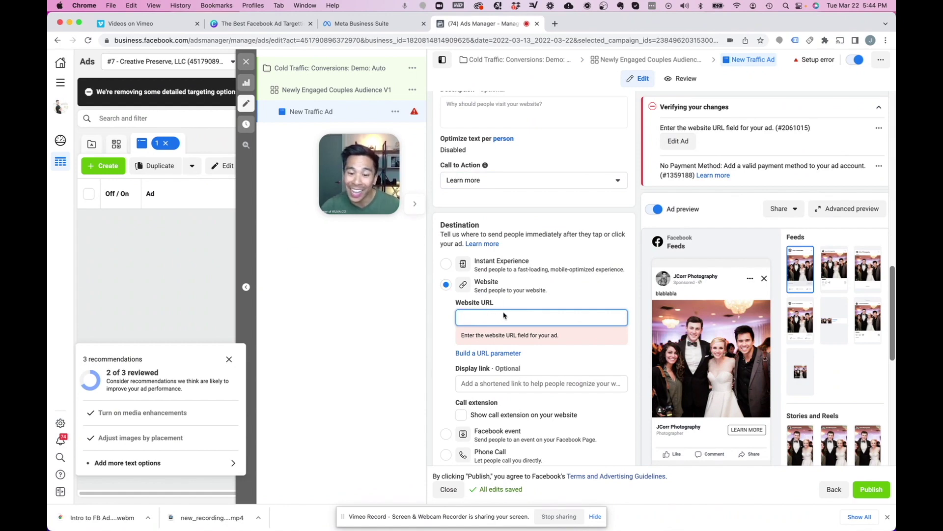
{"action": "scroll", "coordinate": [529, 319], "scroll_direction": "down", "scroll_amount": 10}
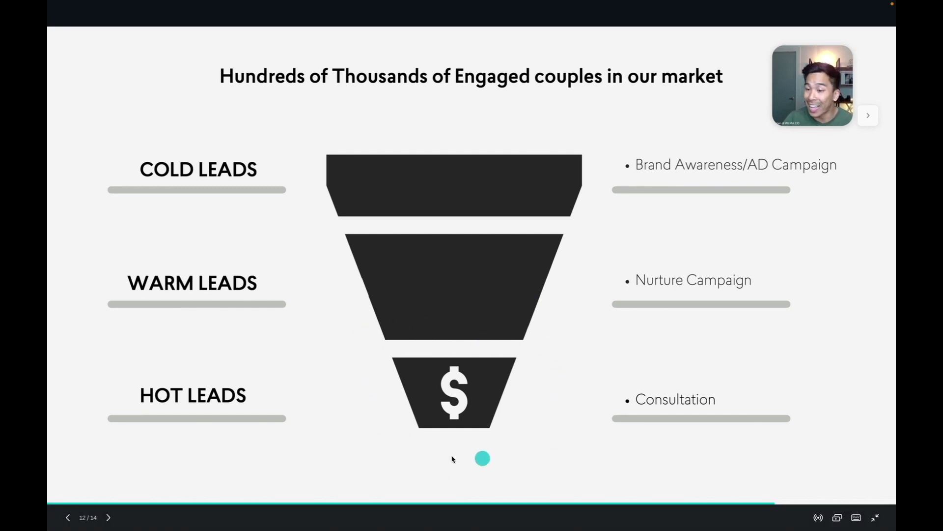
Step: Advance from the funnel slide to the wedding booking flow diagram slide
{"action": "left_click", "coordinate": [442, 185]}
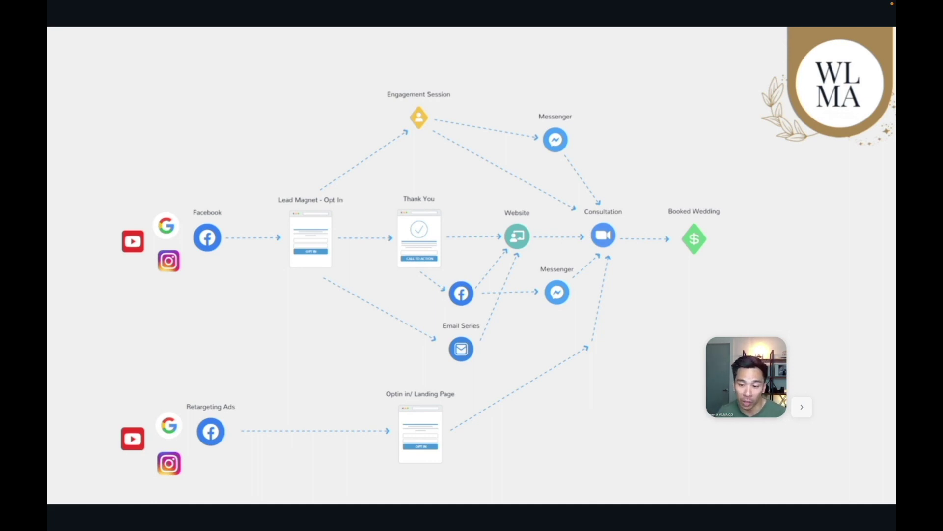
Step: Go to the More Free Resources slide and place the presenter video beside the bullet list
{"action": "key", "text": "Right"}
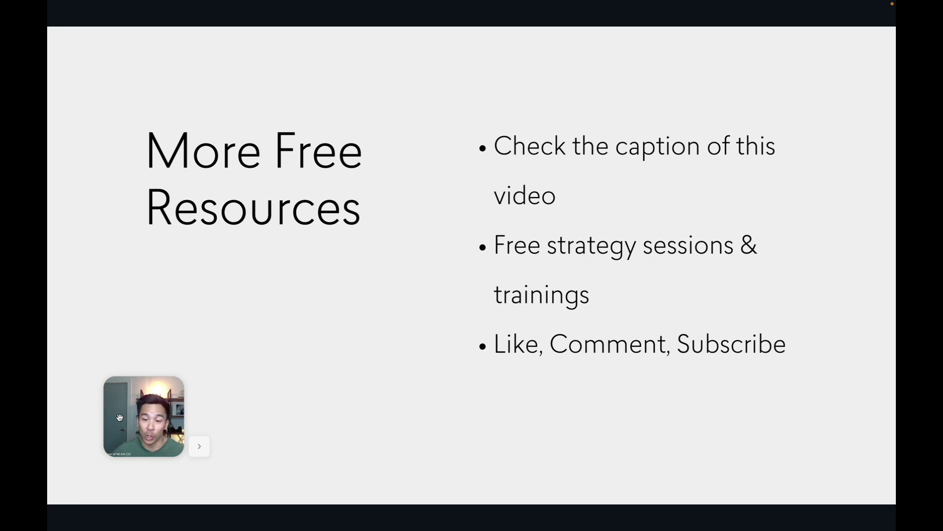
{"action": "left_click_drag", "start_coordinate": [120, 417], "coordinate": [373, 301]}
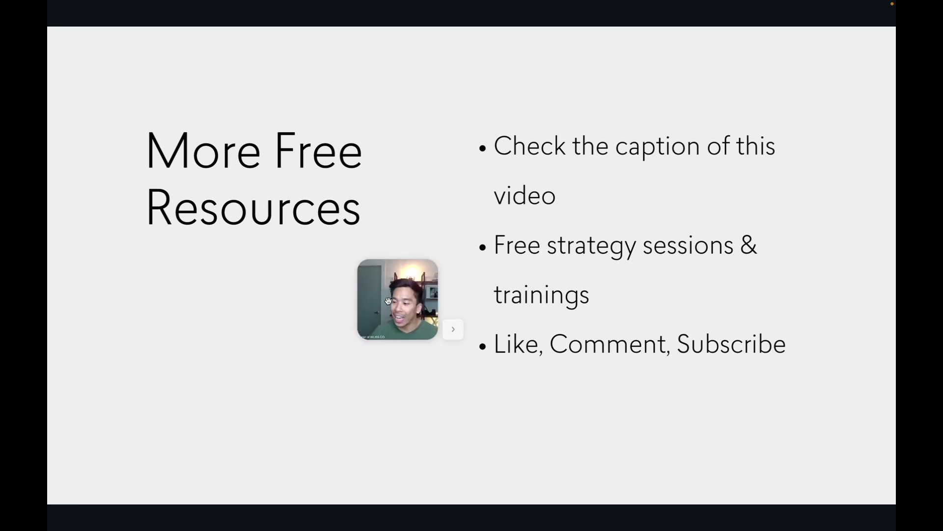